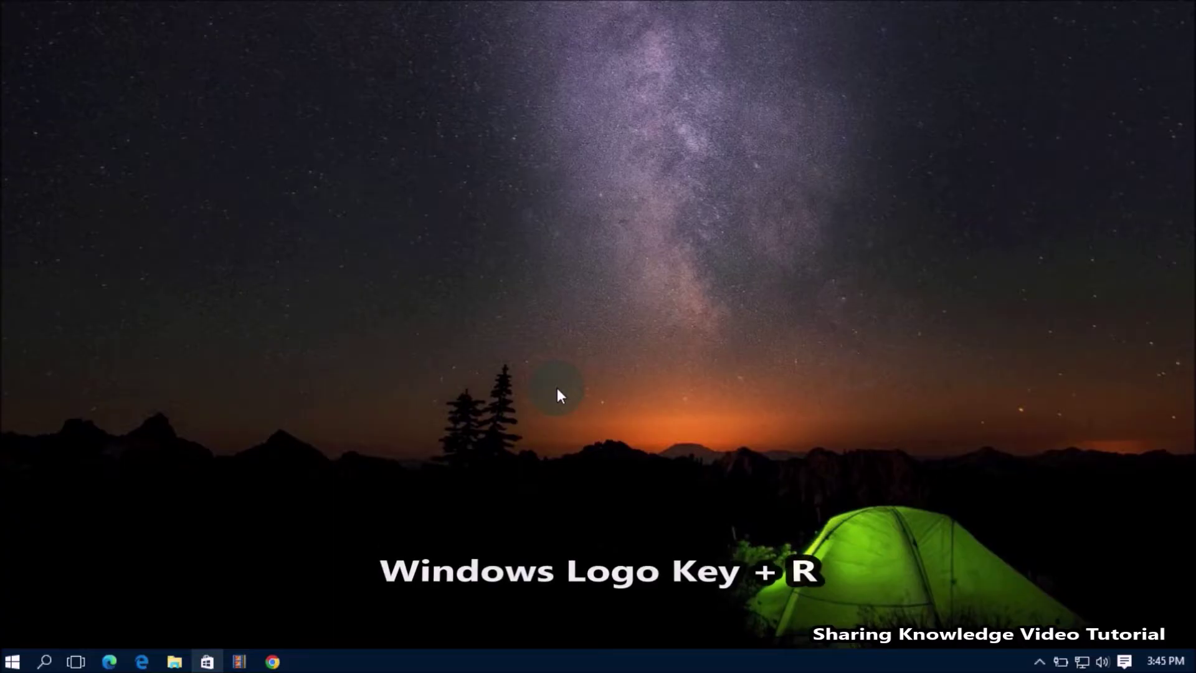
Launch Control Panel with 'control' from Run, view all items as Large icons, and open File History
{"action": "key", "text": "super+r"}
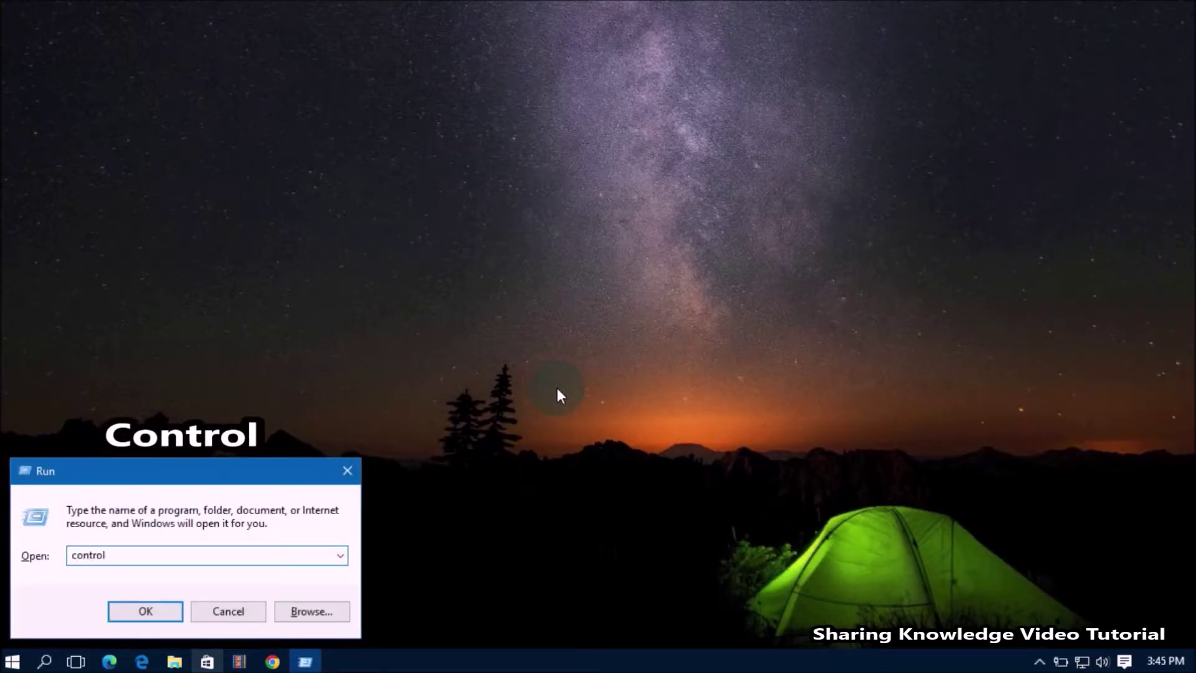
{"action": "key", "text": "Return"}
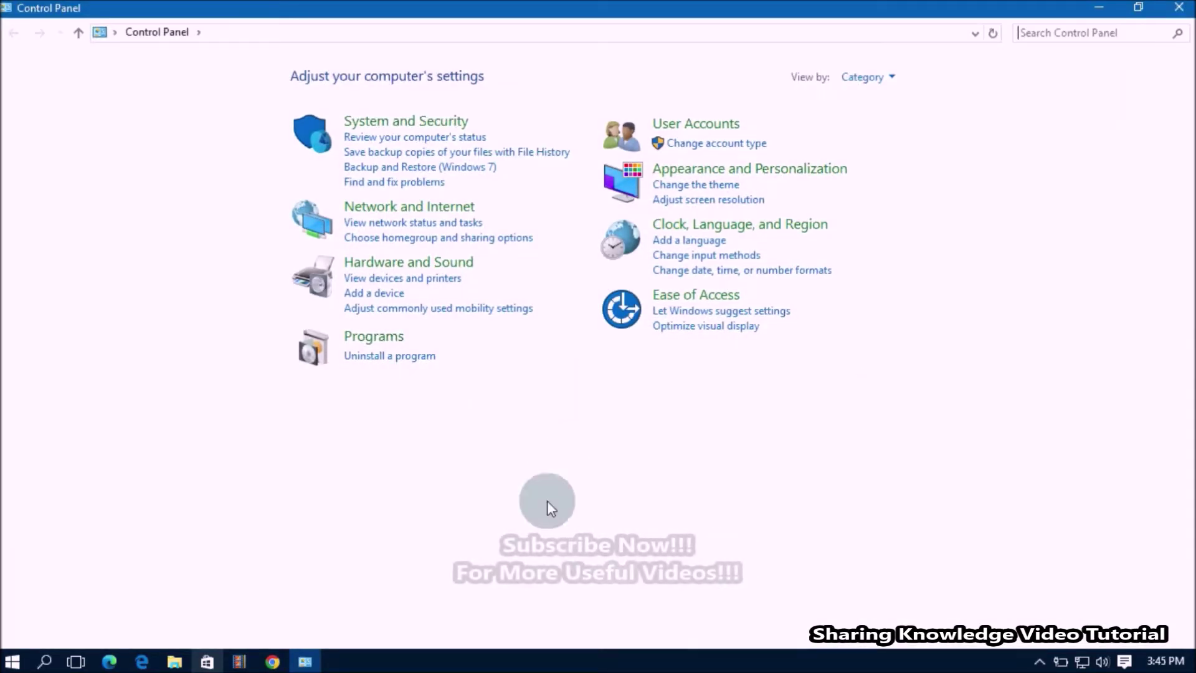
{"action": "left_click", "coordinate": [45, 662]}
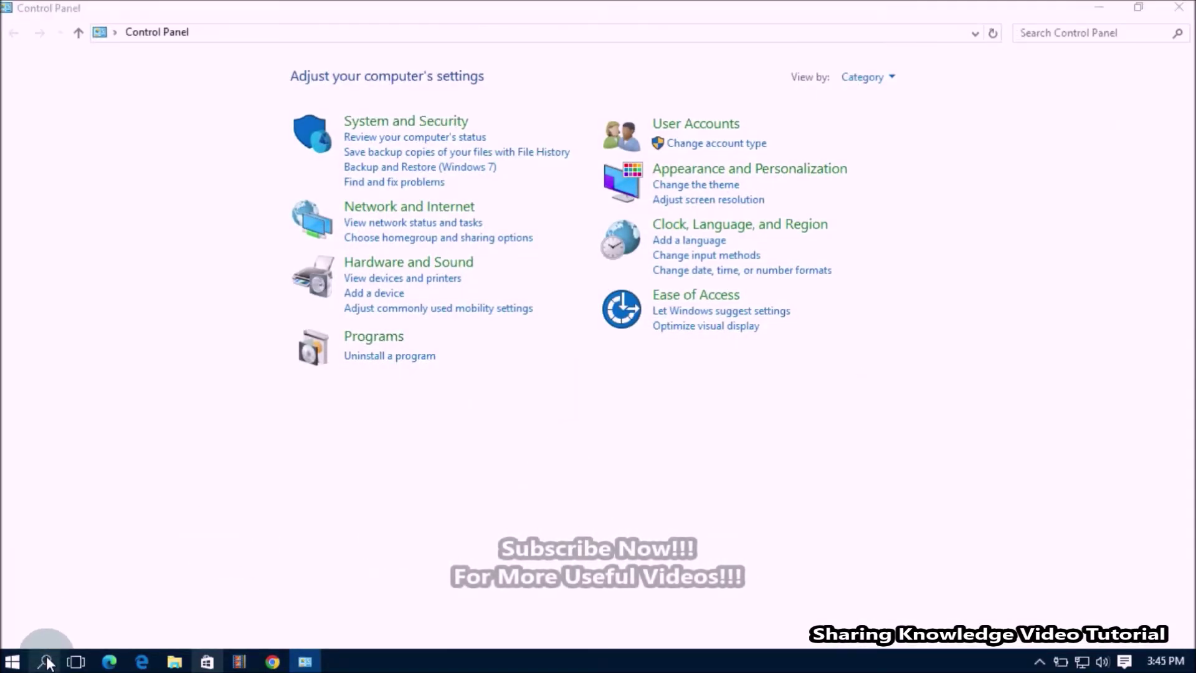
{"action": "left_click", "coordinate": [45, 662]}
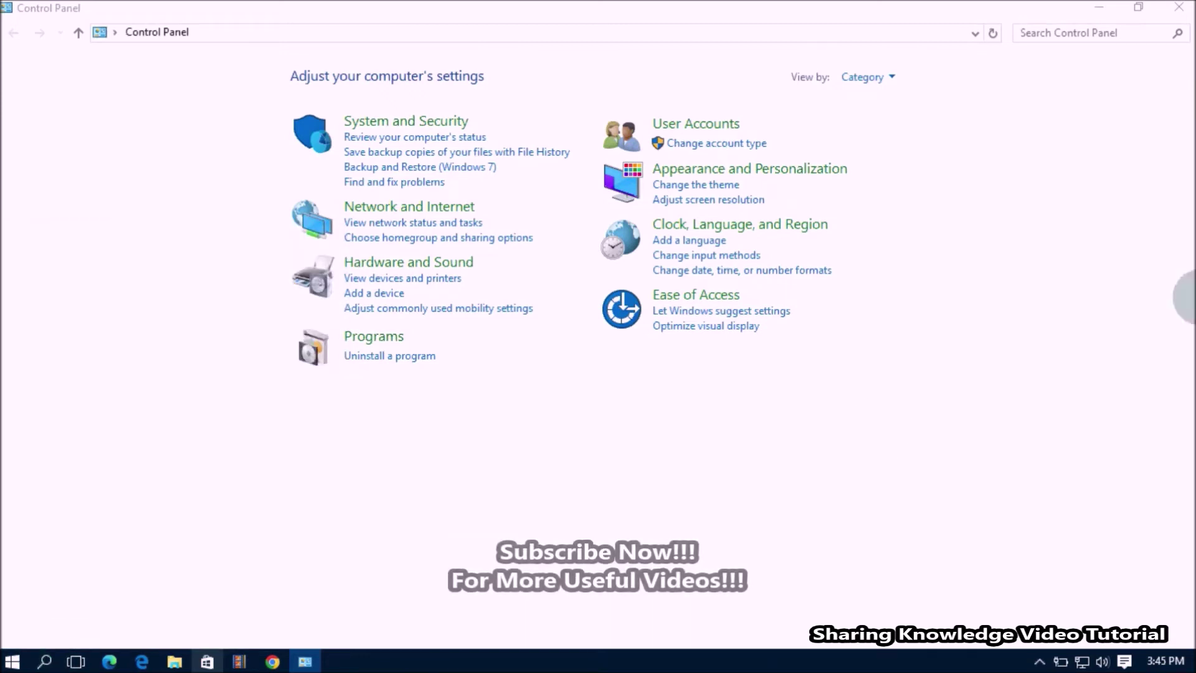
{"action": "left_click", "coordinate": [887, 79]}
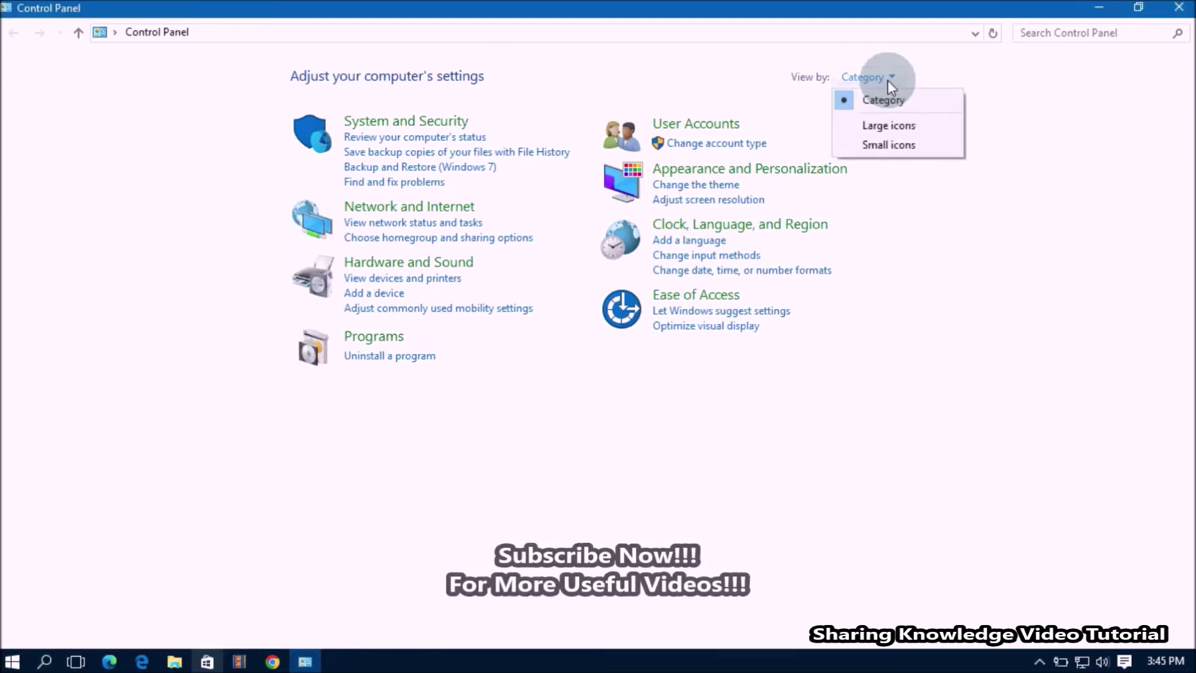
{"action": "left_click", "coordinate": [885, 125]}
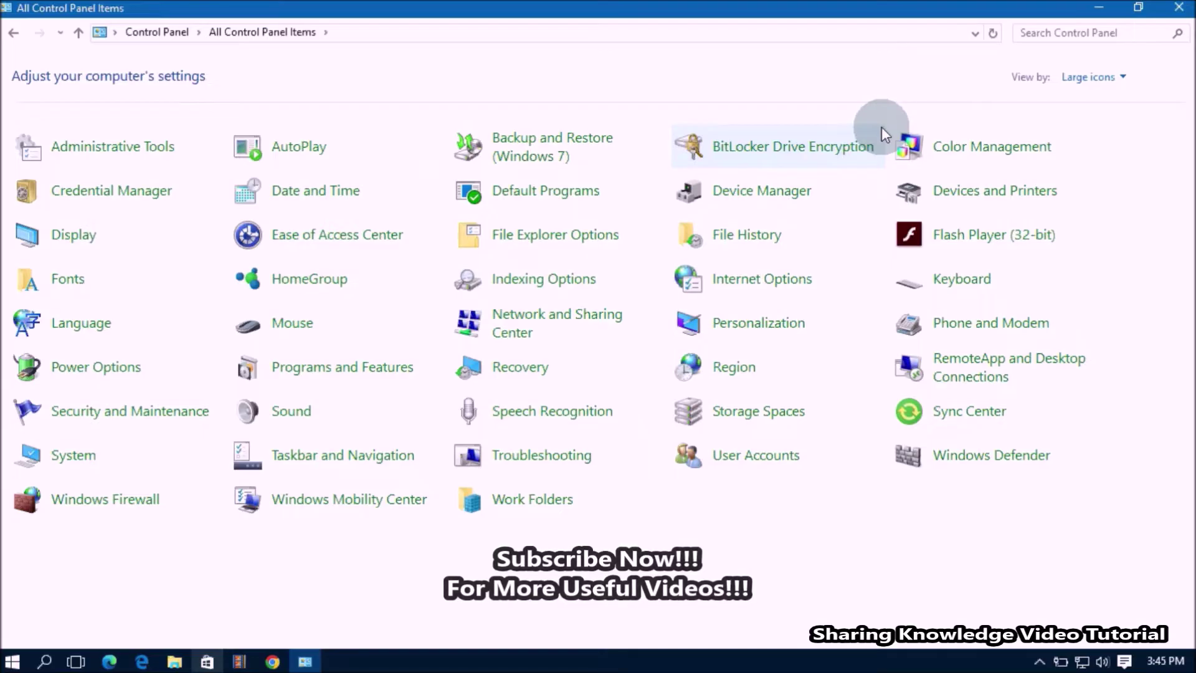
{"action": "left_click", "coordinate": [756, 242]}
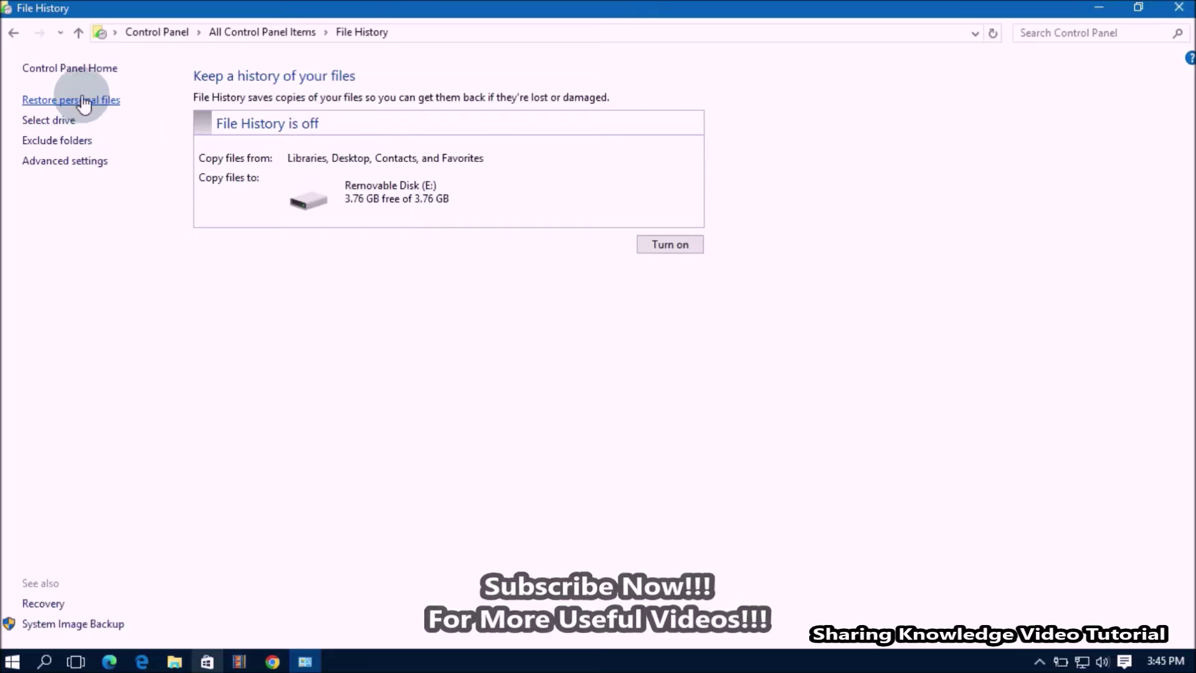
Review the available backup drives and the network-location option without changing the drive
{"action": "left_click", "coordinate": [48, 121]}
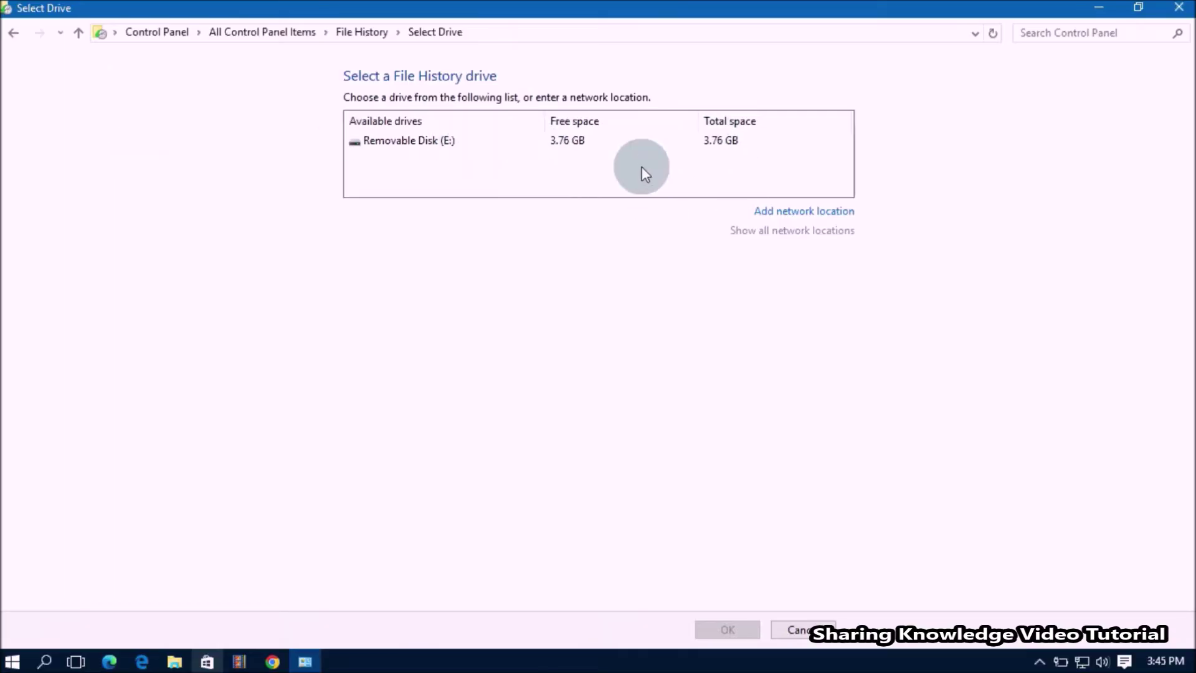
{"action": "left_click", "coordinate": [805, 216]}
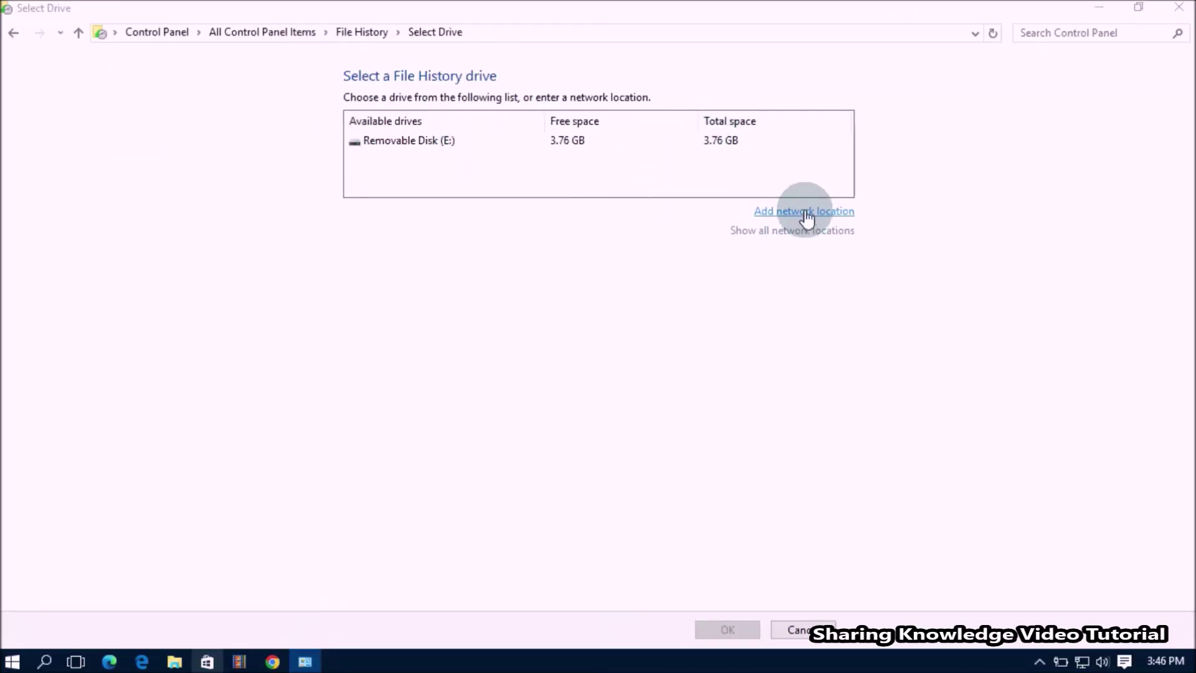
{"action": "left_click", "coordinate": [531, 412]}
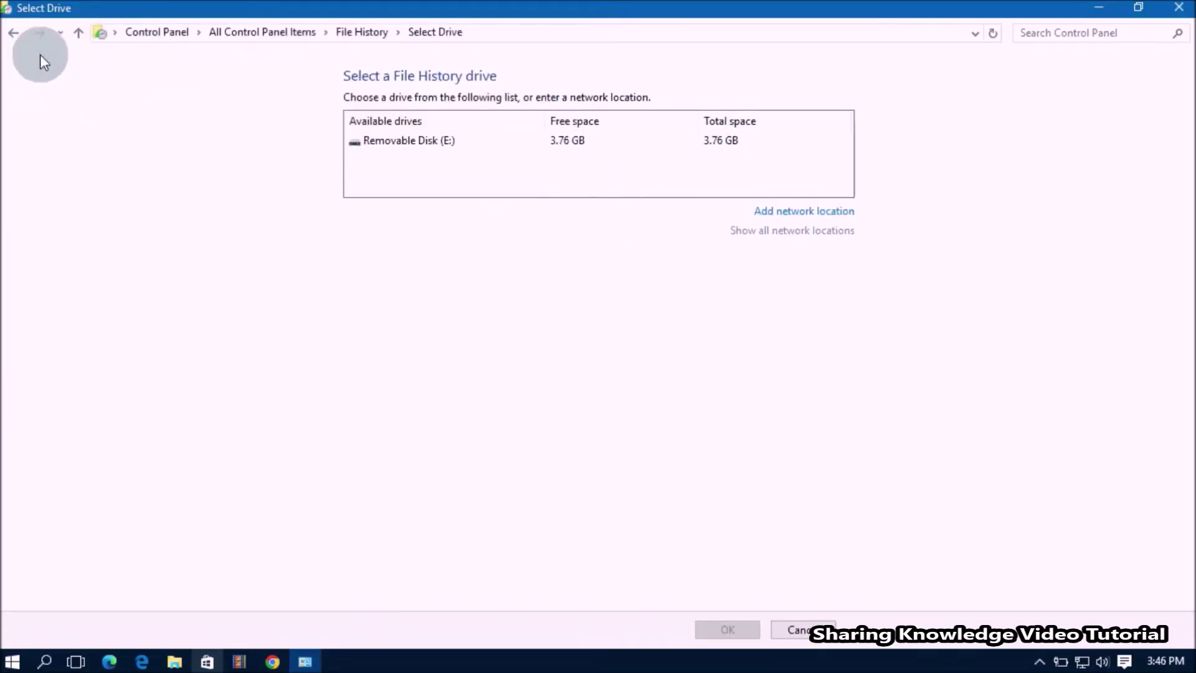
{"action": "left_click", "coordinate": [14, 32]}
{"action": "left_click", "coordinate": [122, 136]}
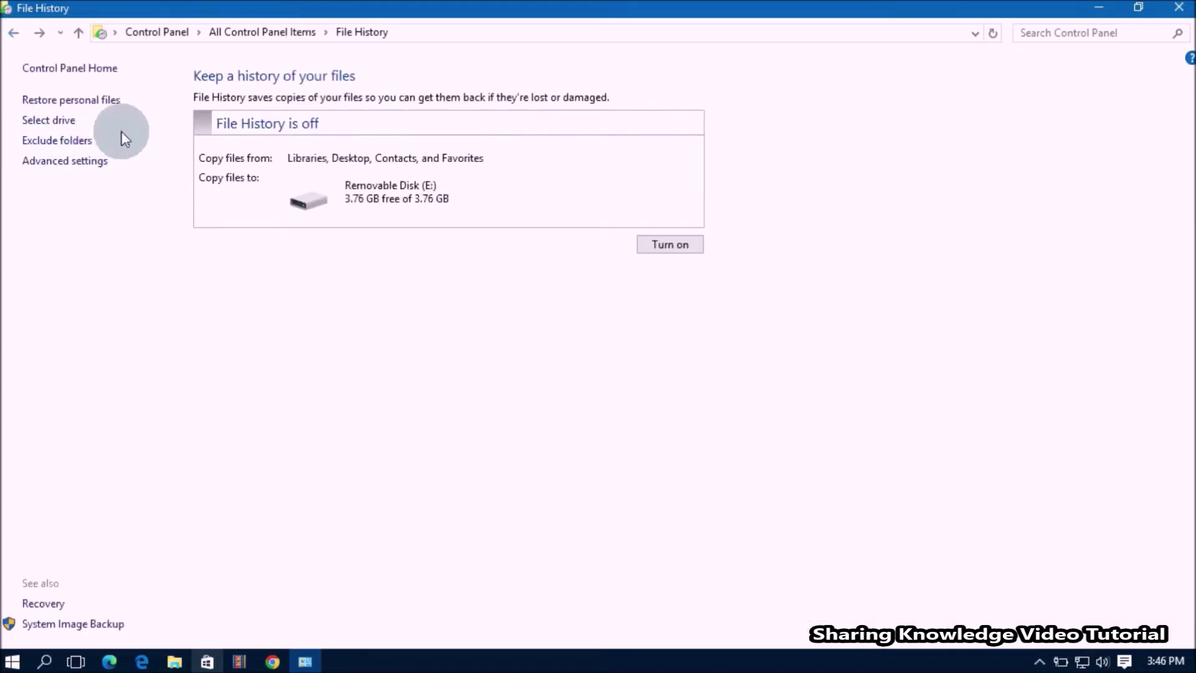
Check Exclude folders and back out without excluding any folder
{"action": "left_click", "coordinate": [58, 141]}
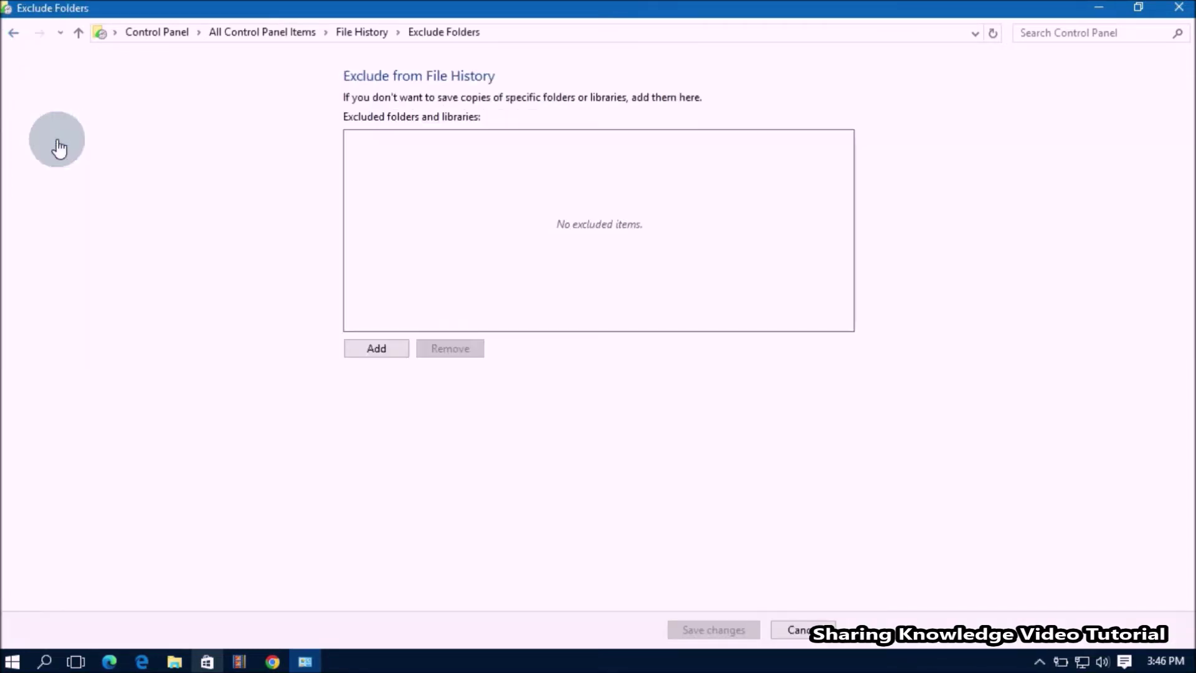
{"action": "left_click", "coordinate": [381, 348]}
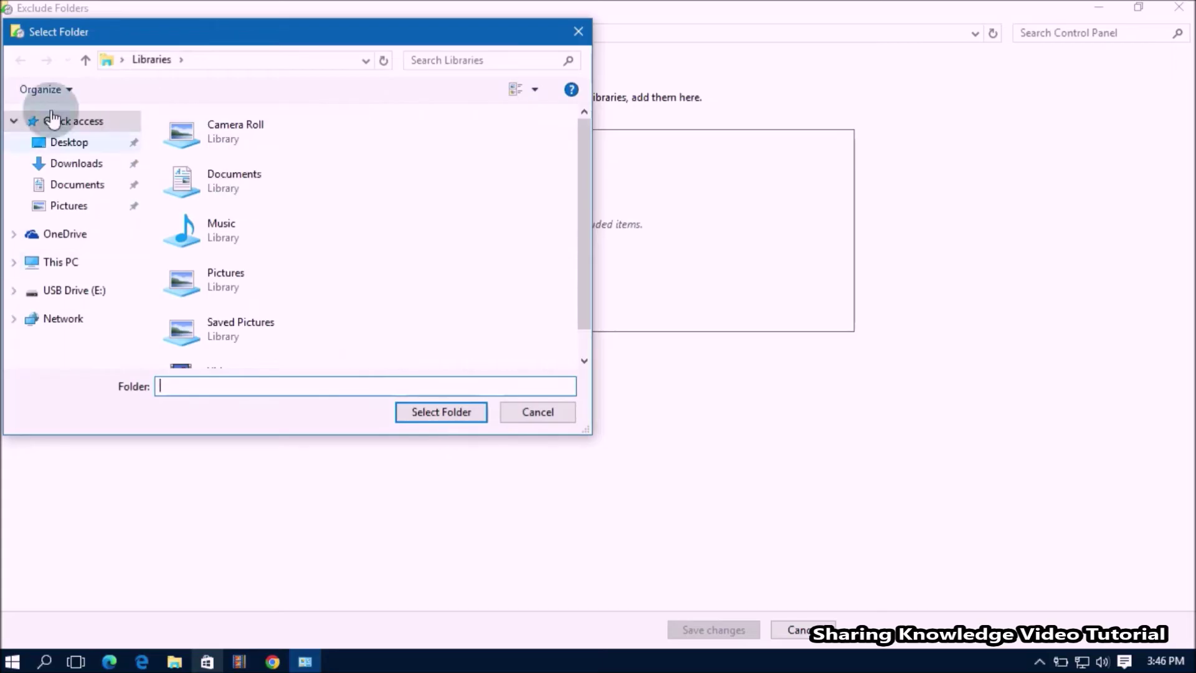
{"action": "left_click", "coordinate": [553, 413]}
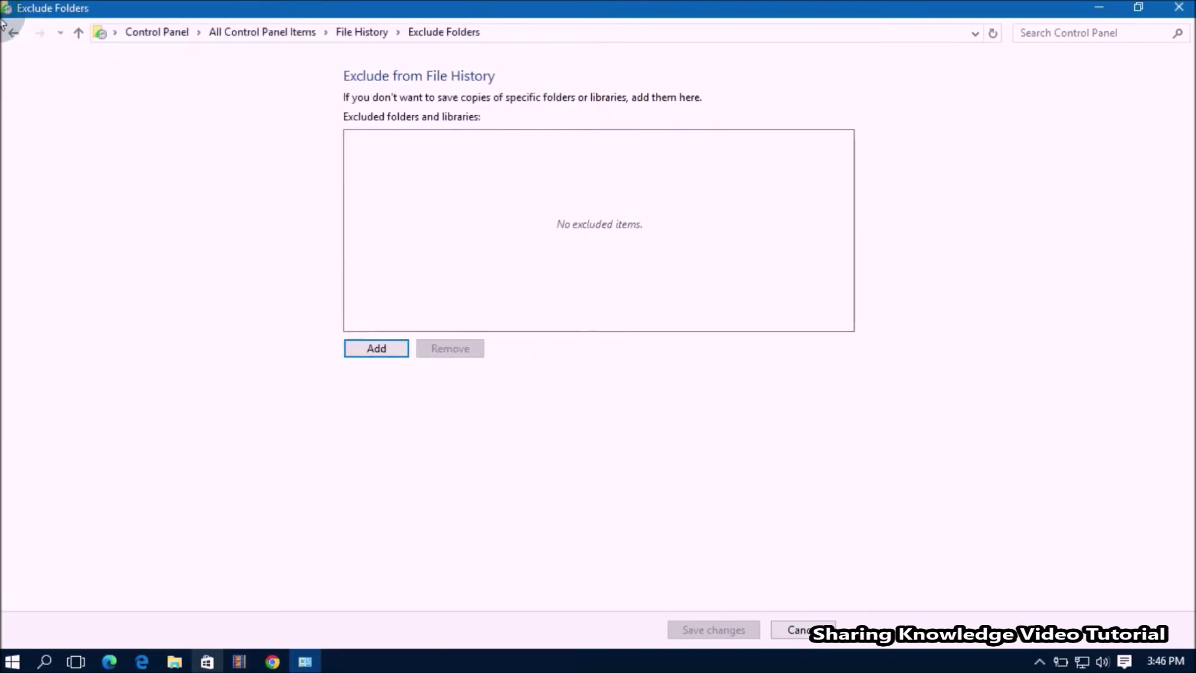
{"action": "left_click", "coordinate": [14, 33]}
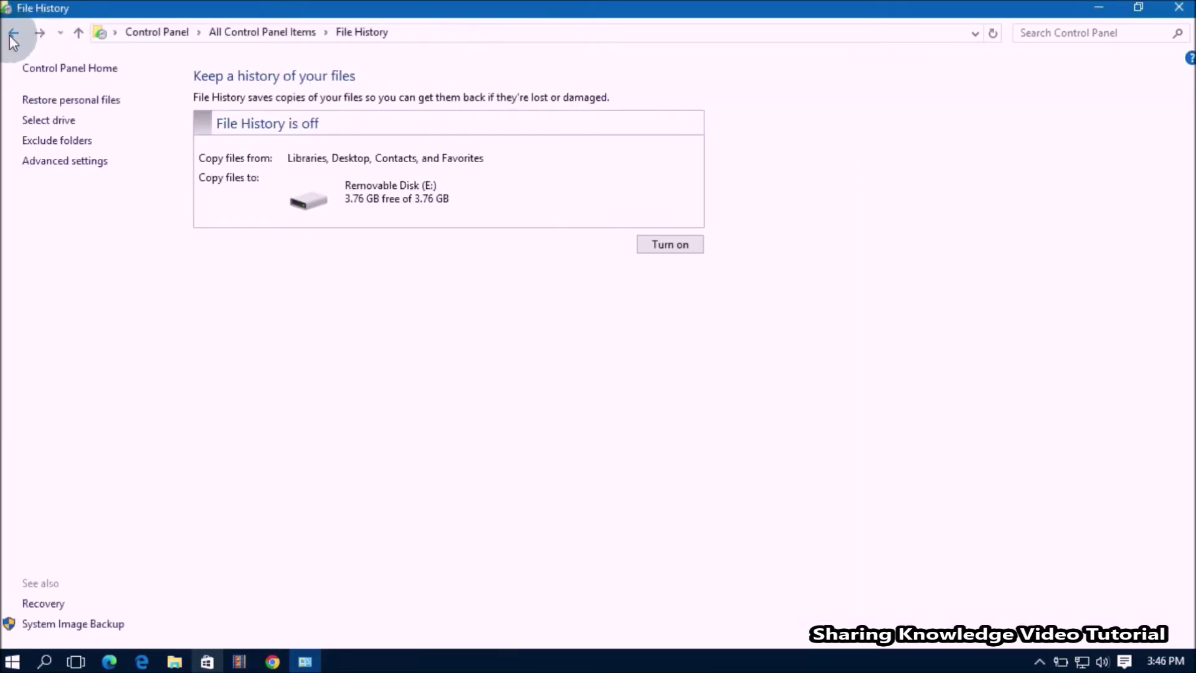
Review Advanced settings, keeping saves every hour and versions kept forever
{"action": "left_click", "coordinate": [51, 163]}
{"action": "left_click", "coordinate": [831, 140]}
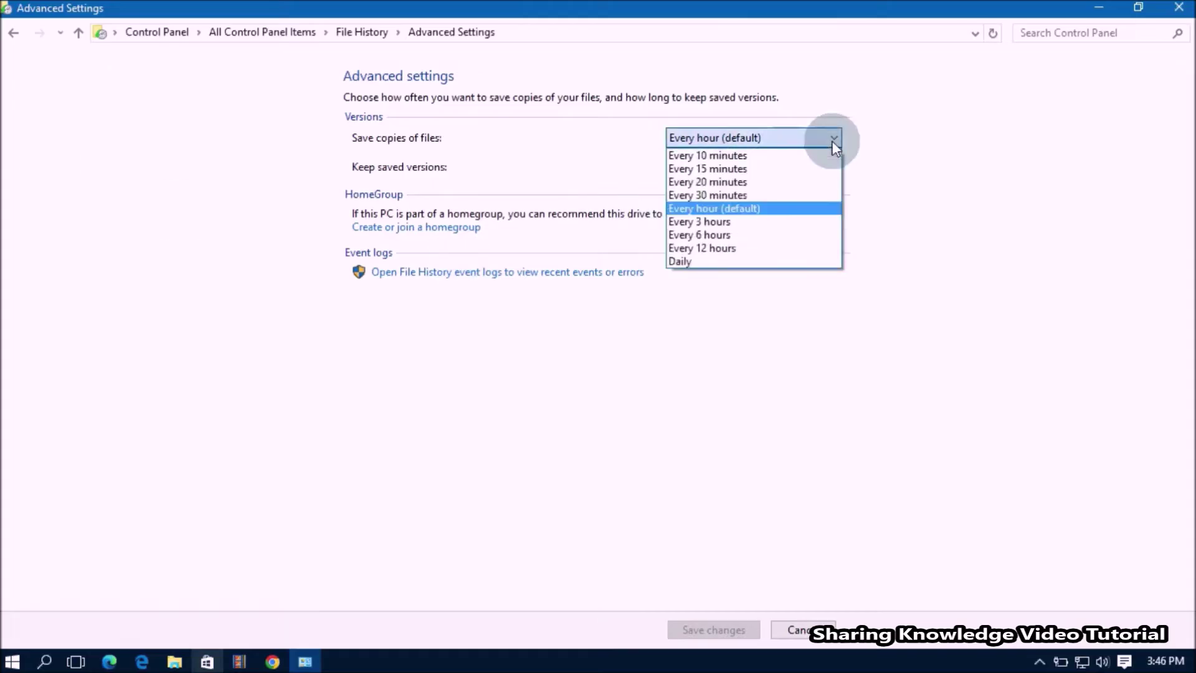
{"action": "left_click", "coordinate": [862, 148]}
{"action": "left_click", "coordinate": [802, 167]}
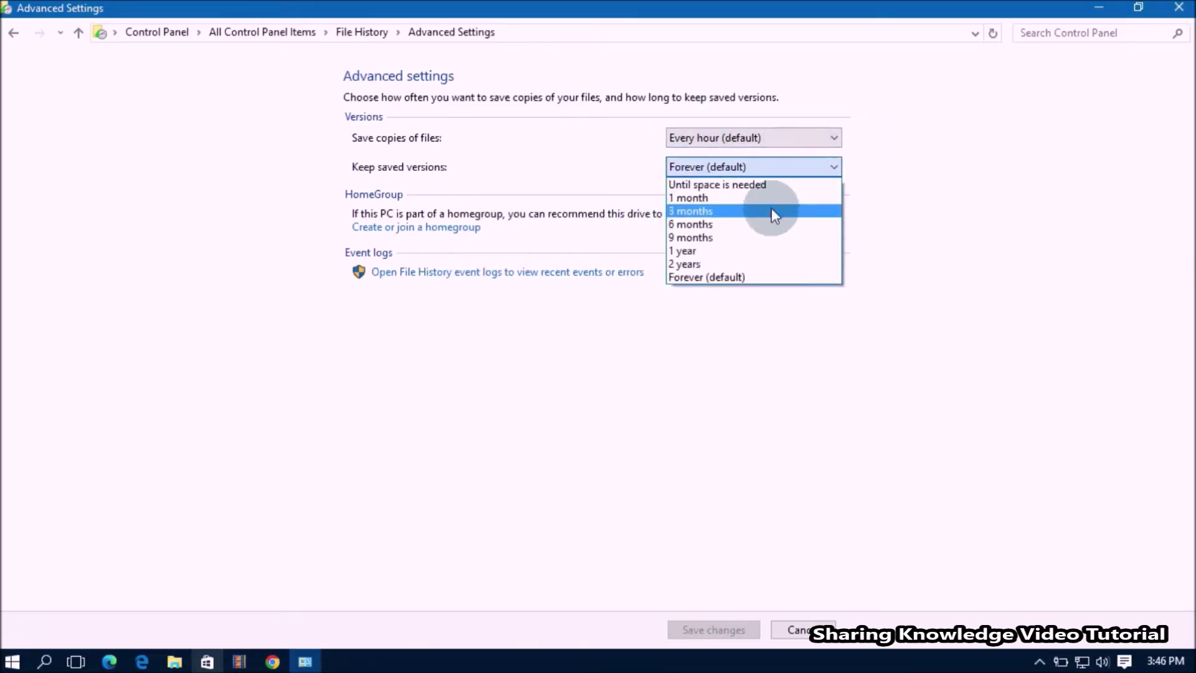
{"action": "left_click", "coordinate": [881, 244]}
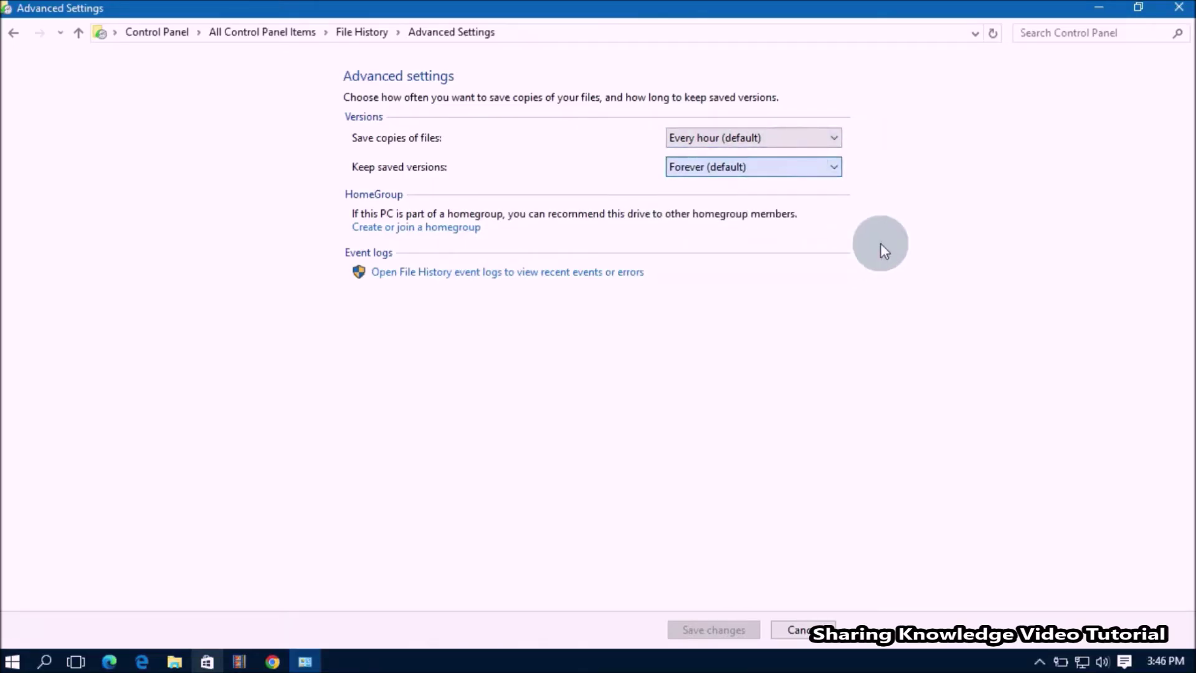
{"action": "left_click", "coordinate": [7, 36]}
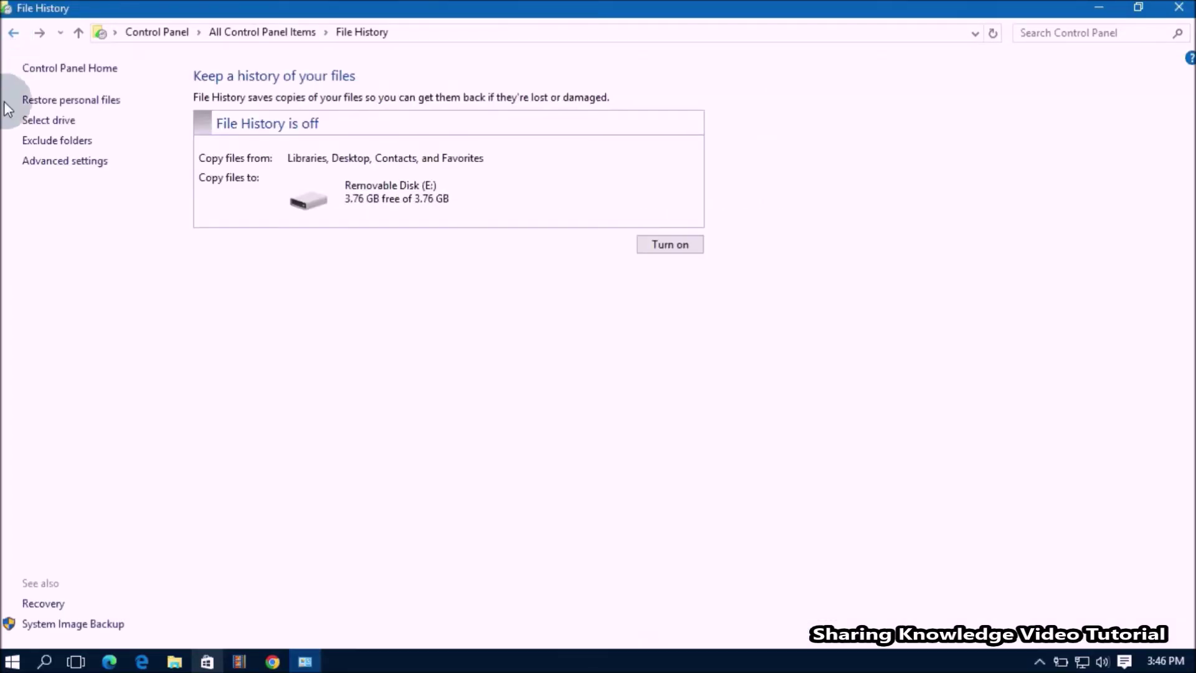
Turn File History on, run a backup to Removable Disk (E:), then switch it off and close the window
{"action": "left_click", "coordinate": [667, 246]}
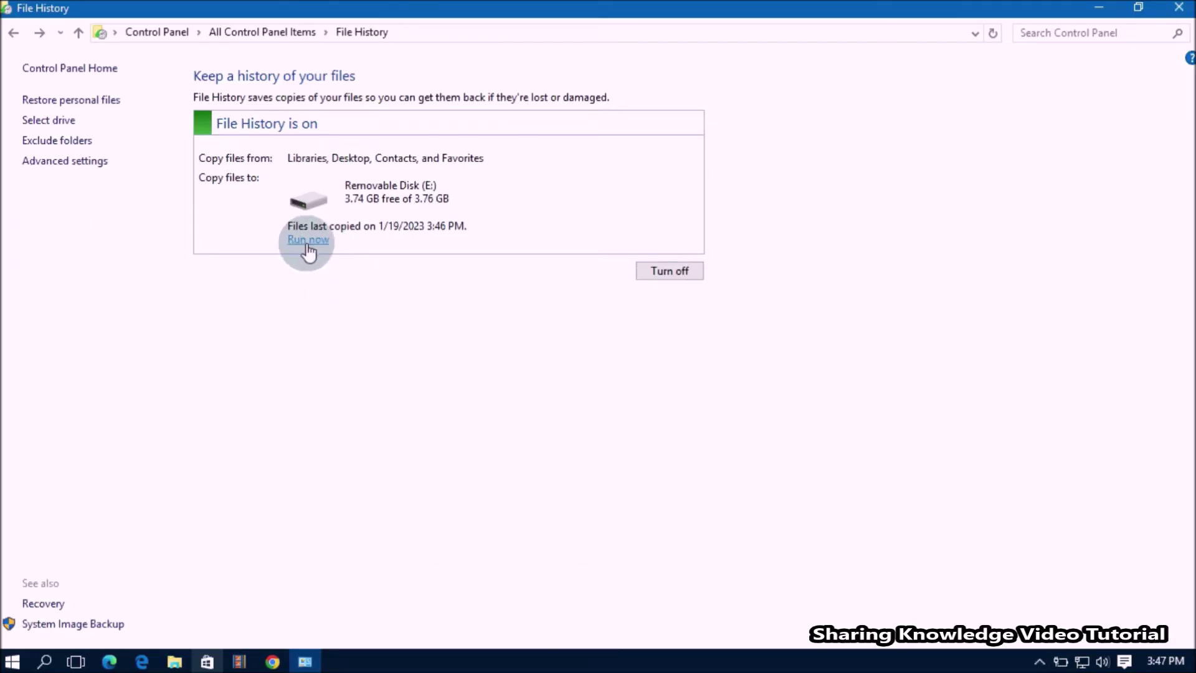
{"action": "left_click", "coordinate": [308, 240]}
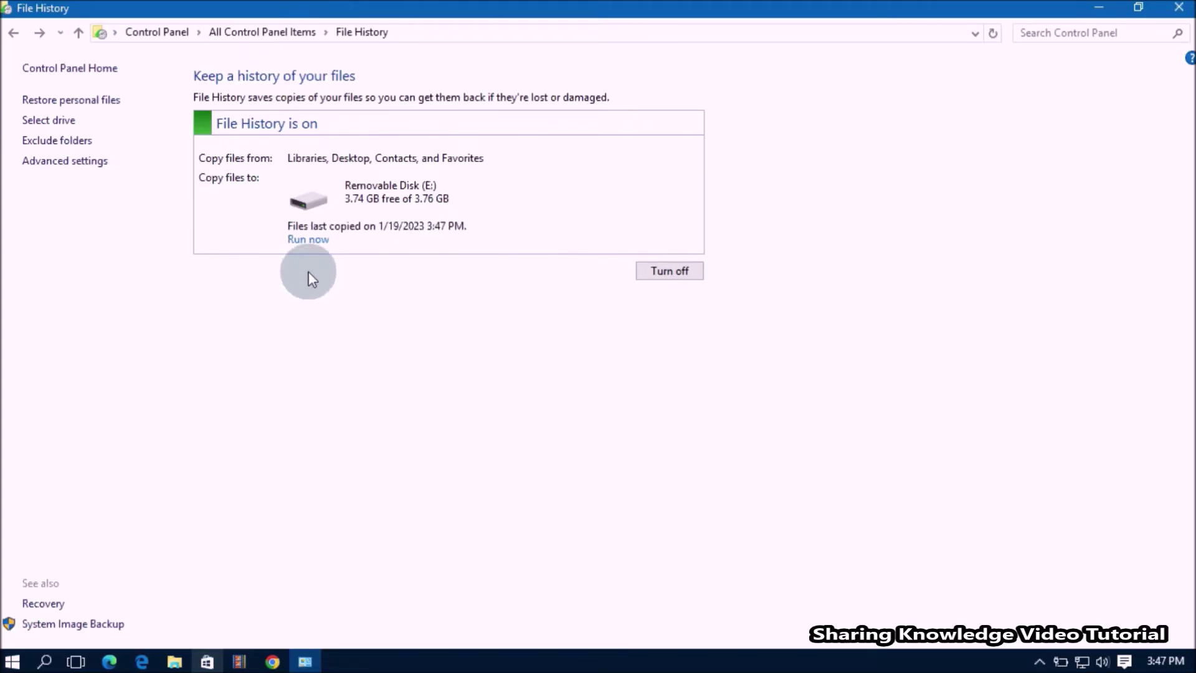
{"action": "left_click", "coordinate": [681, 275]}
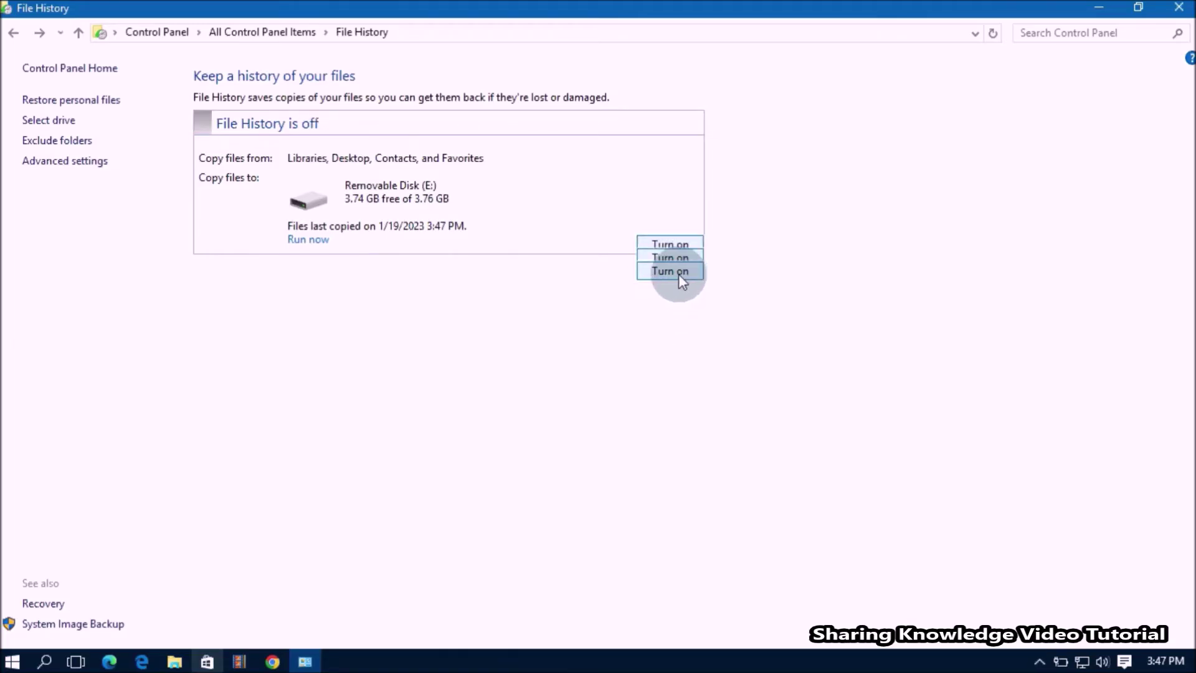
{"action": "left_click", "coordinate": [1180, 9]}
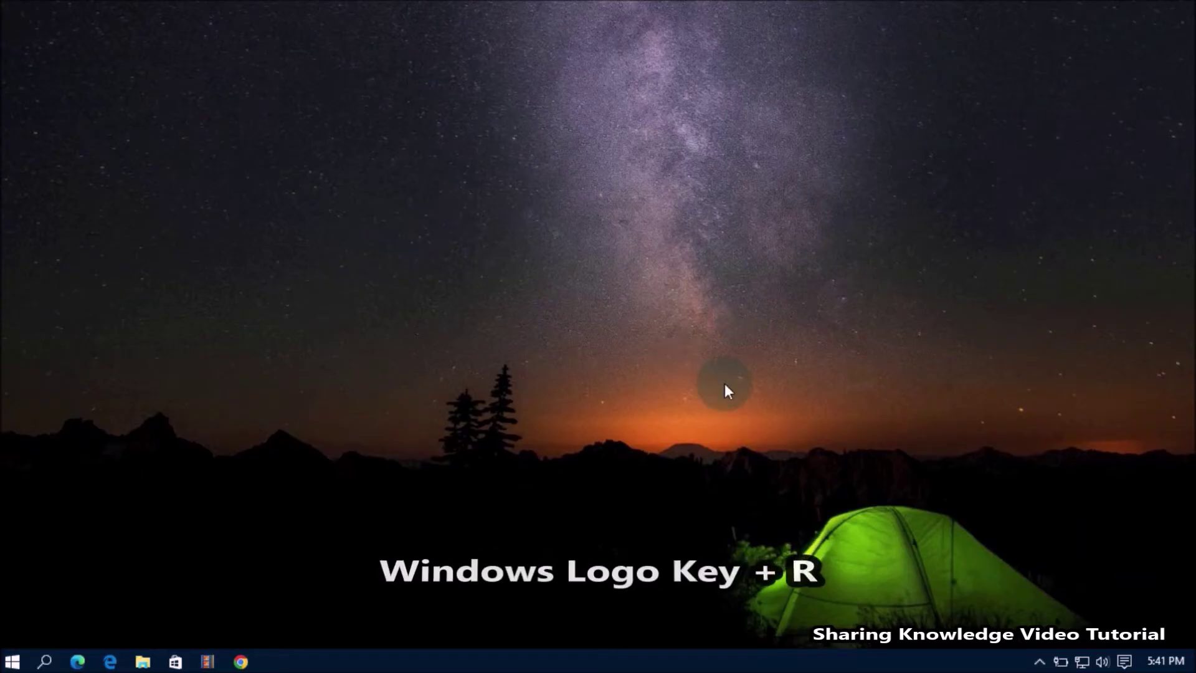
Reopen Control Panel in Large icons view, open File History, and browse the backed-up personal files
{"action": "key", "text": "super+r"}
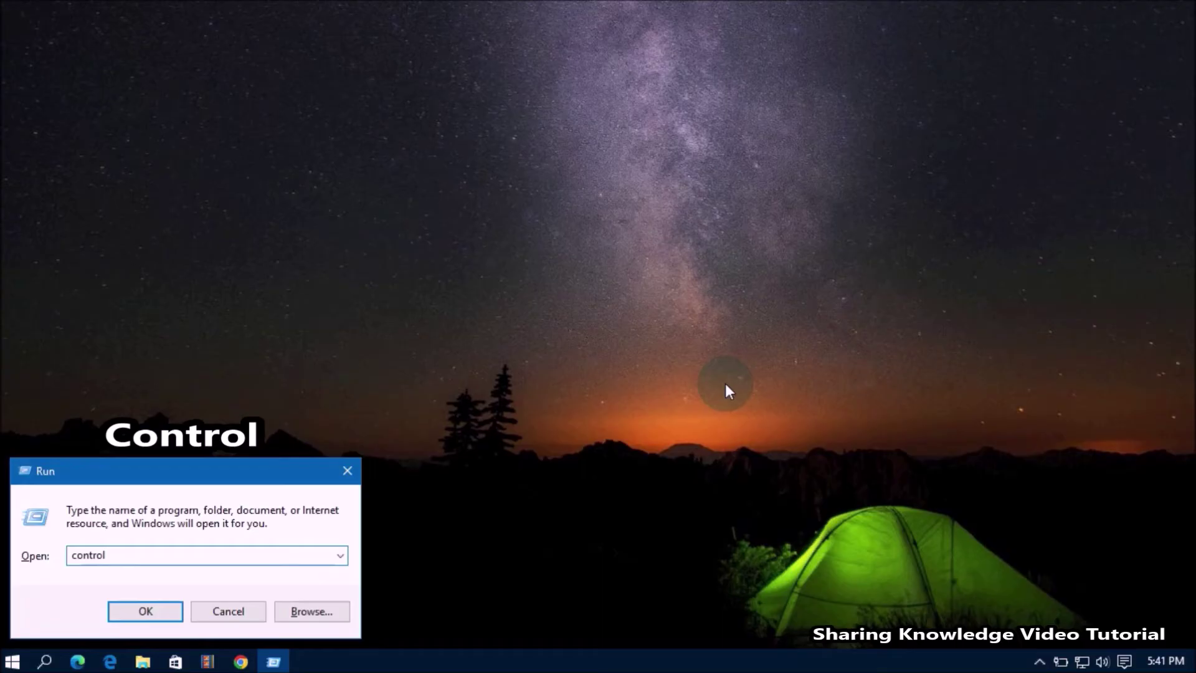
{"action": "key", "text": "Return"}
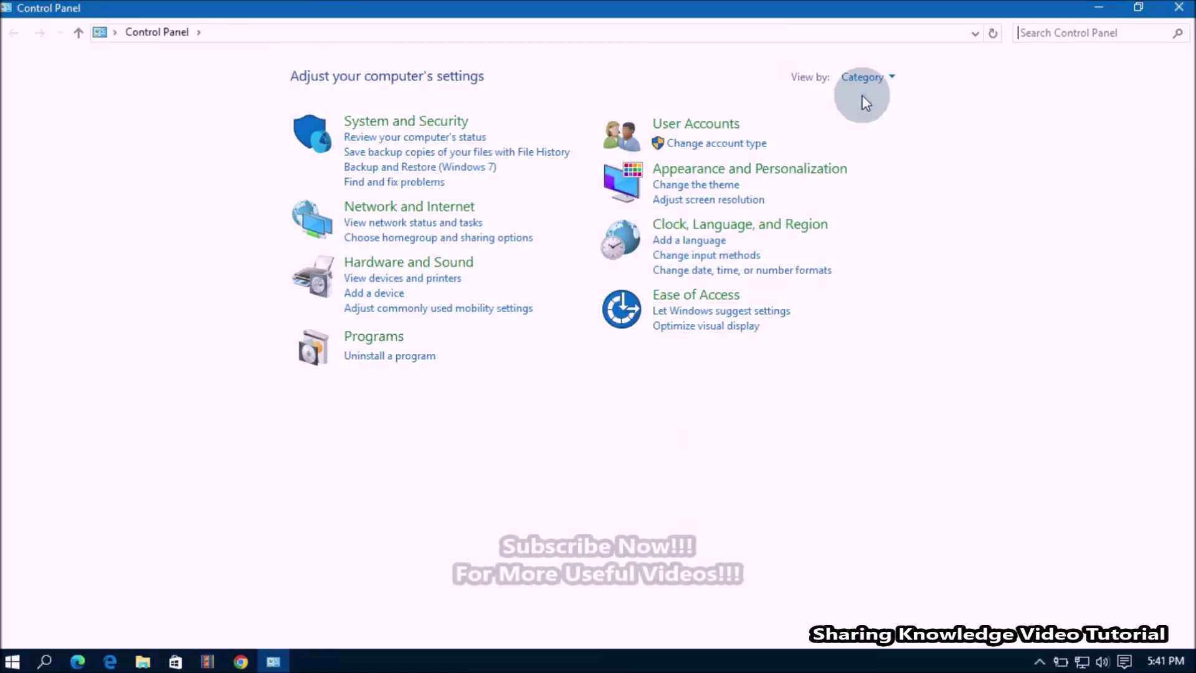
{"action": "left_click", "coordinate": [872, 80]}
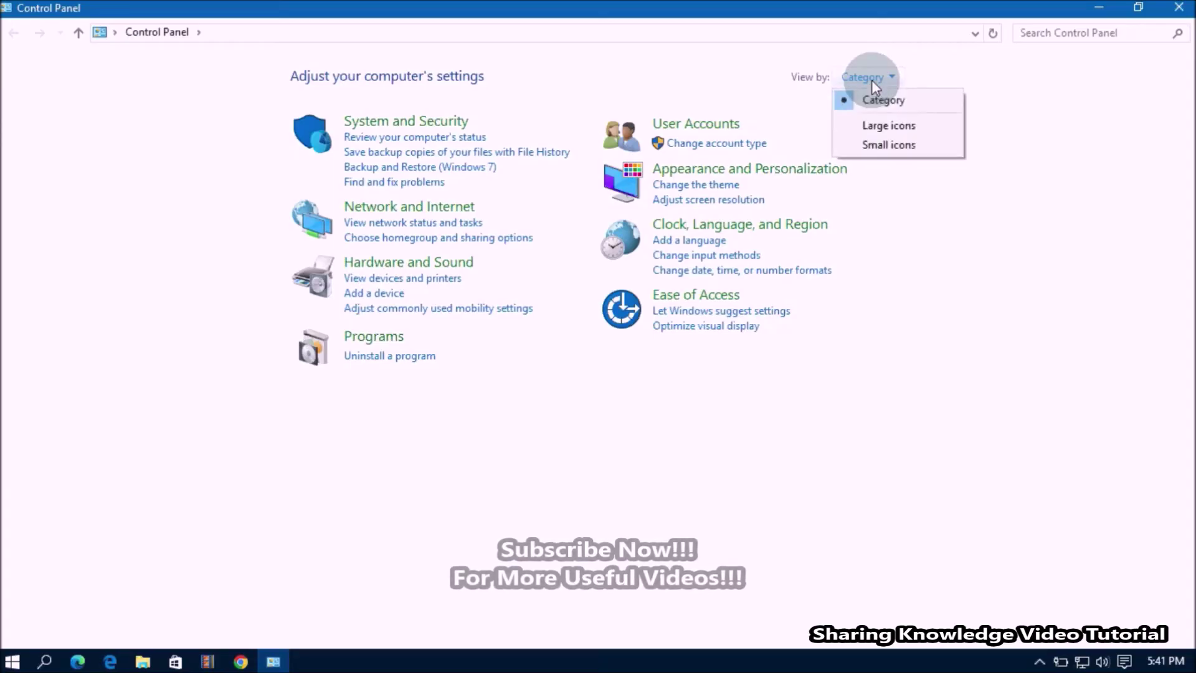
{"action": "left_click", "coordinate": [882, 122]}
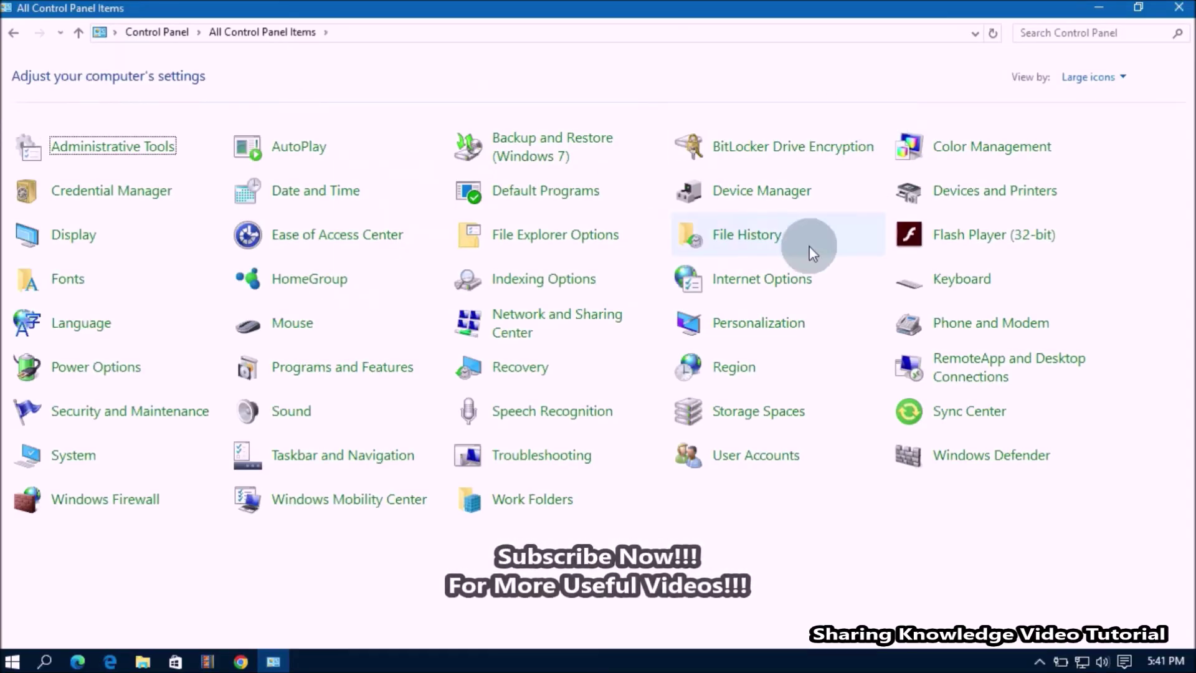
{"action": "left_click", "coordinate": [760, 244]}
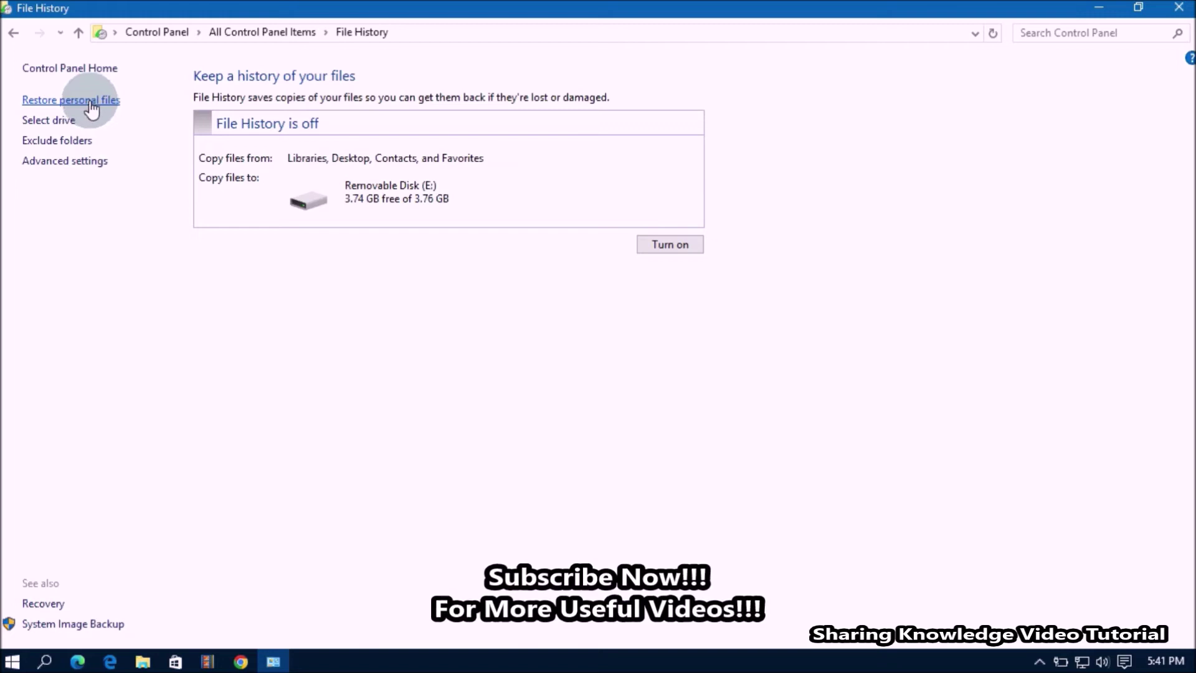
{"action": "left_click", "coordinate": [91, 105]}
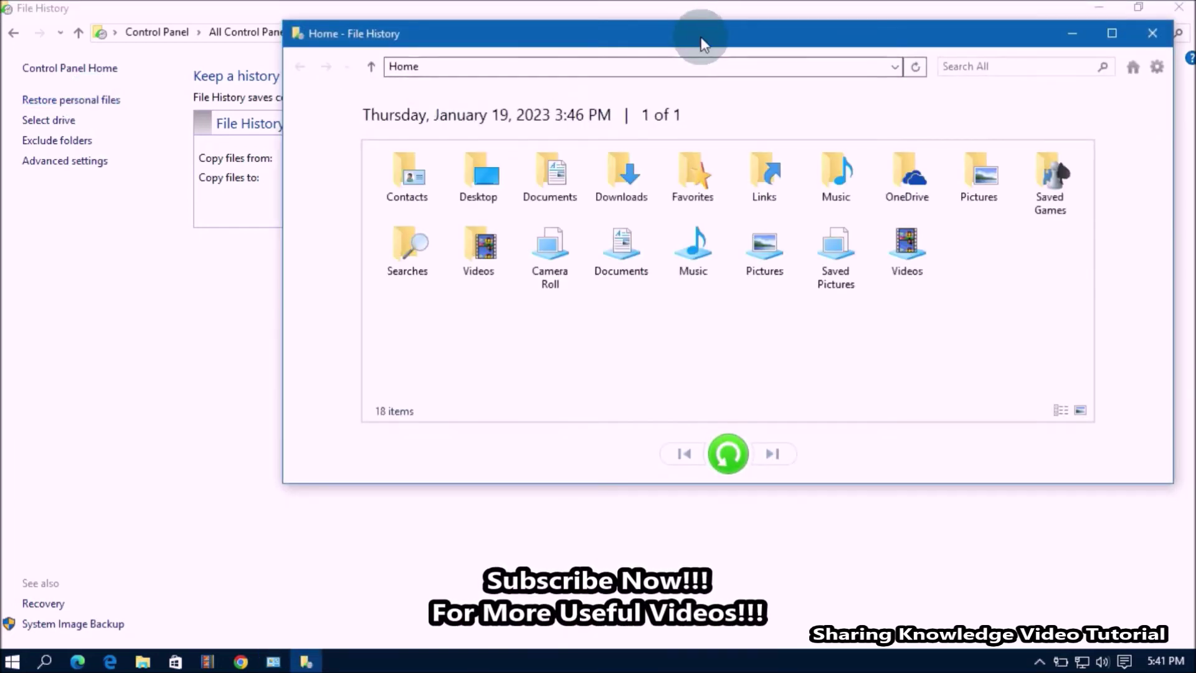
Place the restore window beside a File Explorer window showing the empty Documents folder
{"action": "left_click_drag", "start_coordinate": [702, 44], "coordinate": [808, 22]}
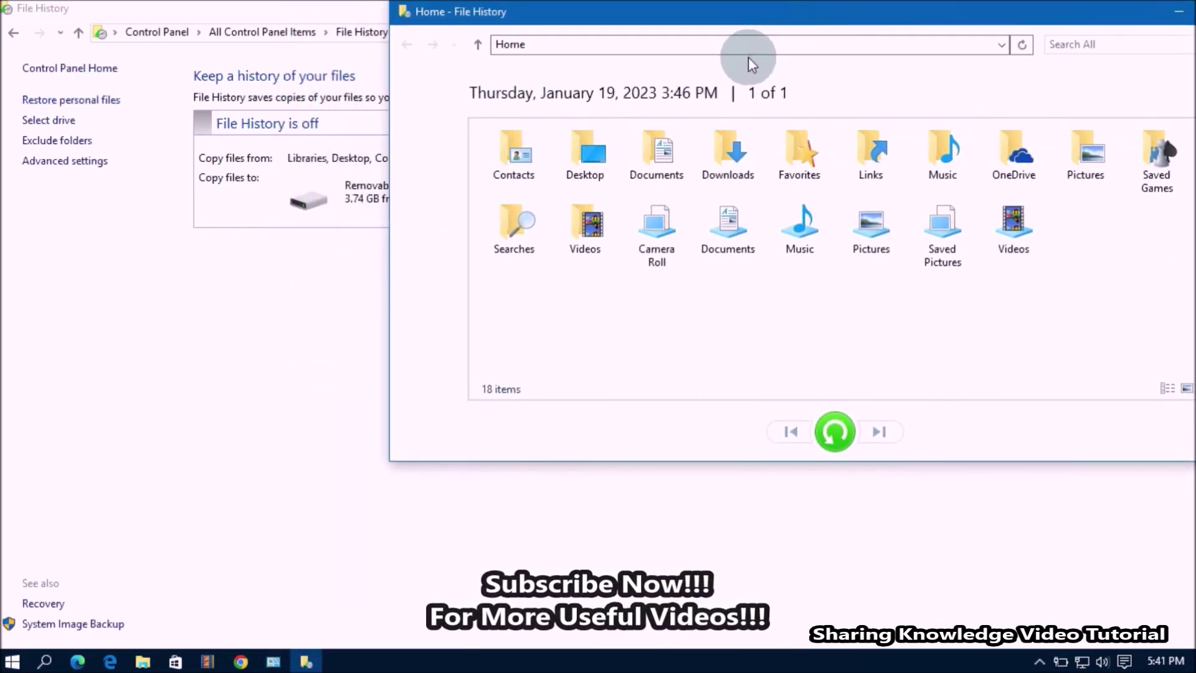
{"action": "key", "text": "super+e"}
{"action": "left_click_drag", "start_coordinate": [483, 121], "coordinate": [252, 155]}
{"action": "left_click", "coordinate": [54, 293]}
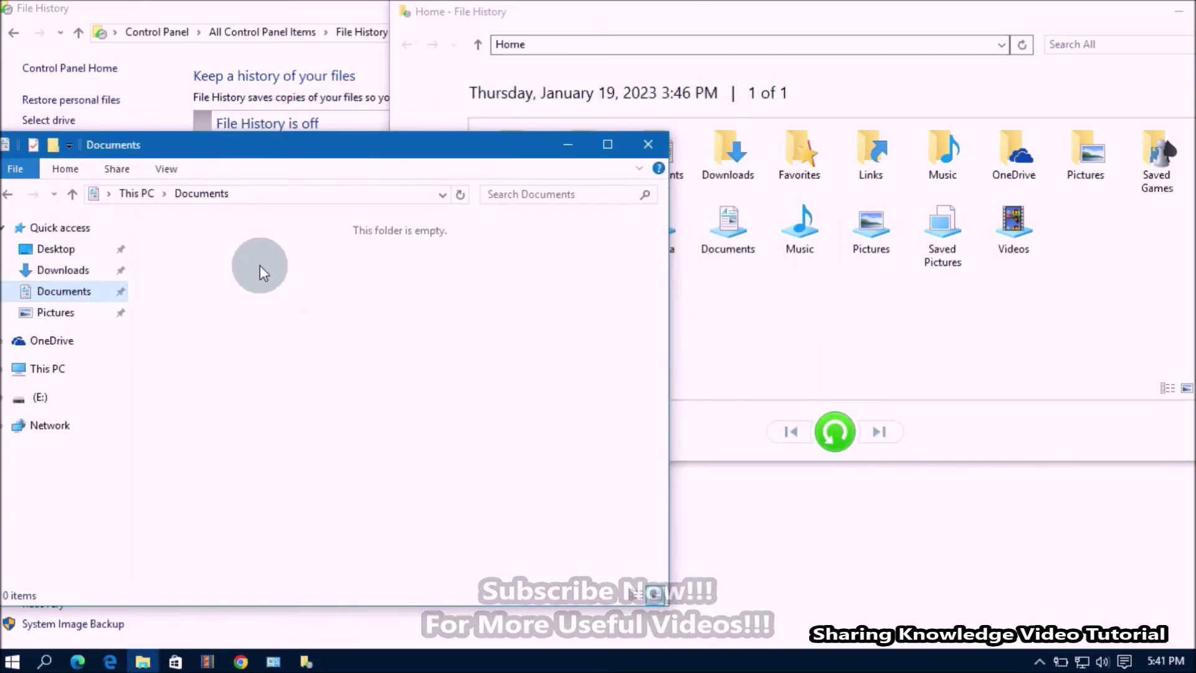
{"action": "left_click_drag", "start_coordinate": [368, 139], "coordinate": [387, 155]}
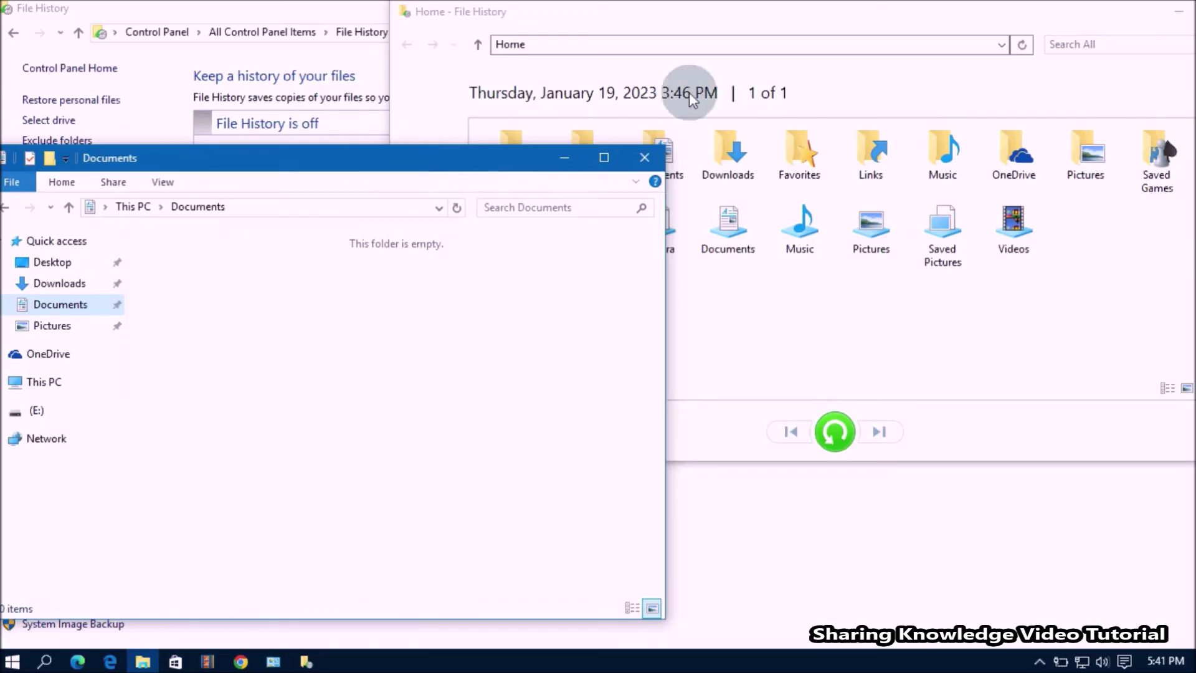
Restore the backed-up Documents folder, bringing its 15 items back into Documents
{"action": "left_click", "coordinate": [782, 22]}
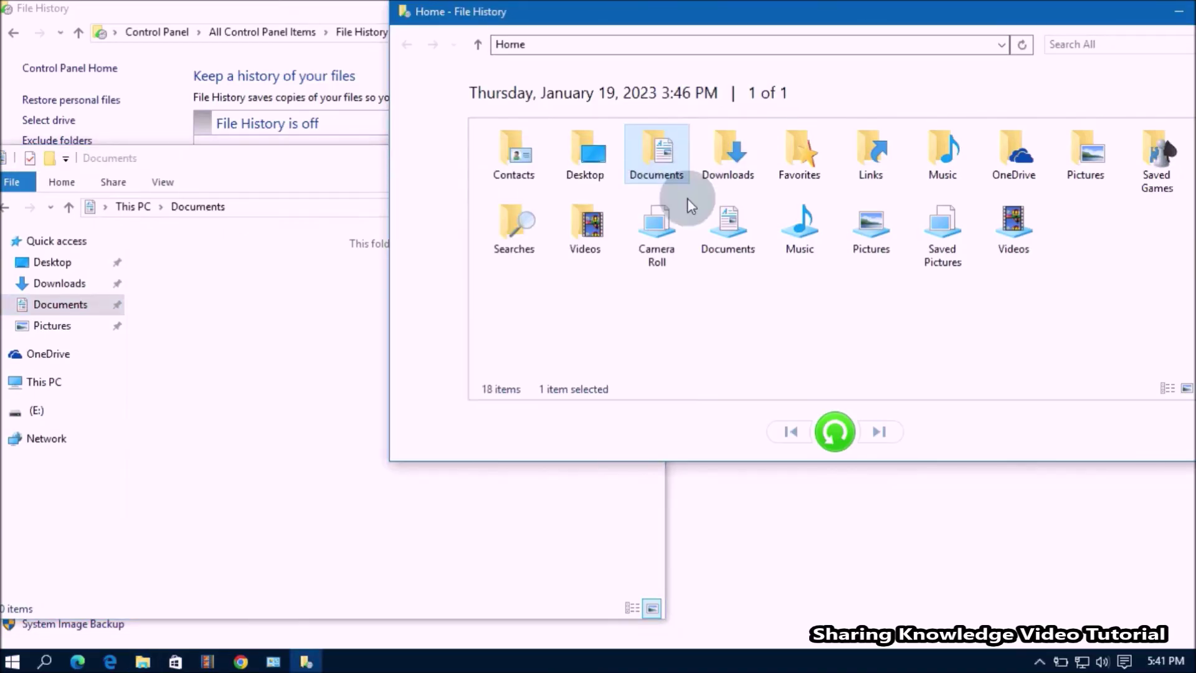
{"action": "left_click", "coordinate": [838, 434]}
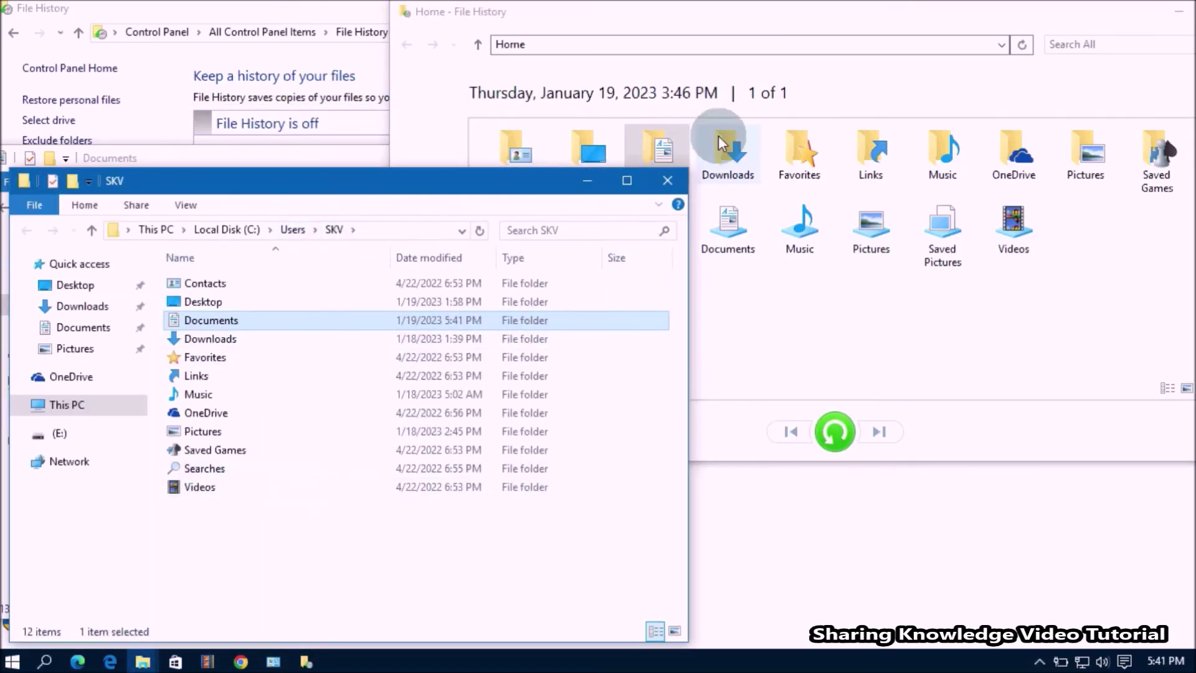
{"action": "left_click", "coordinate": [668, 181]}
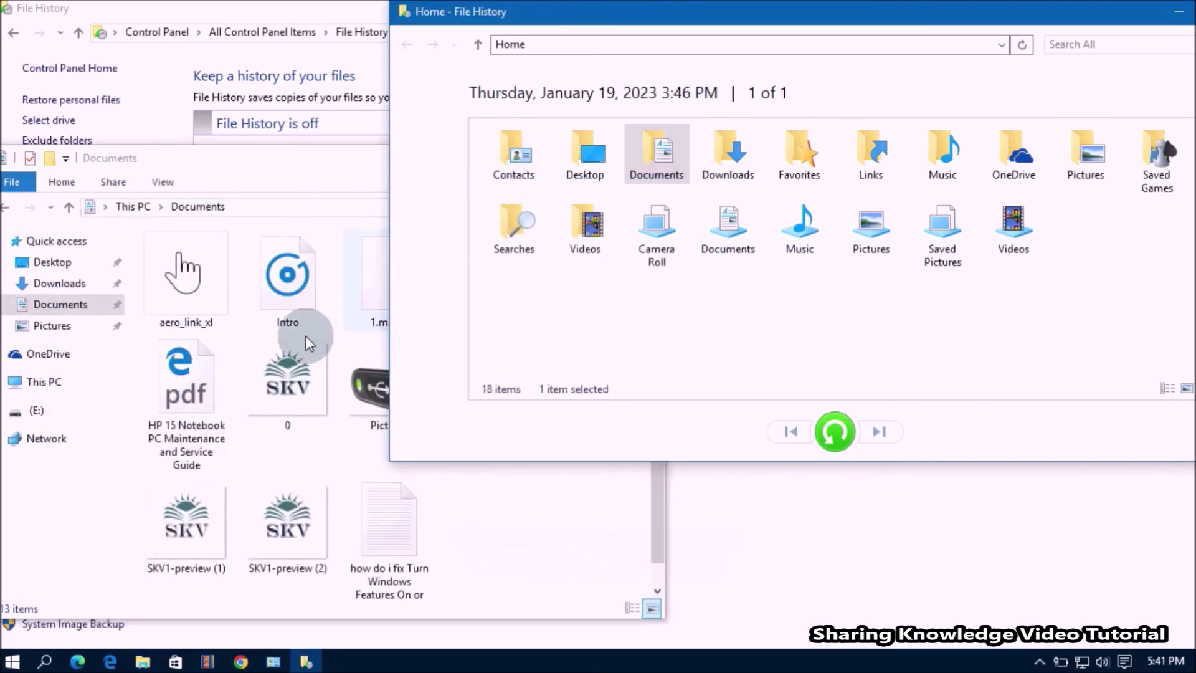
{"action": "right_click", "coordinate": [180, 394]}
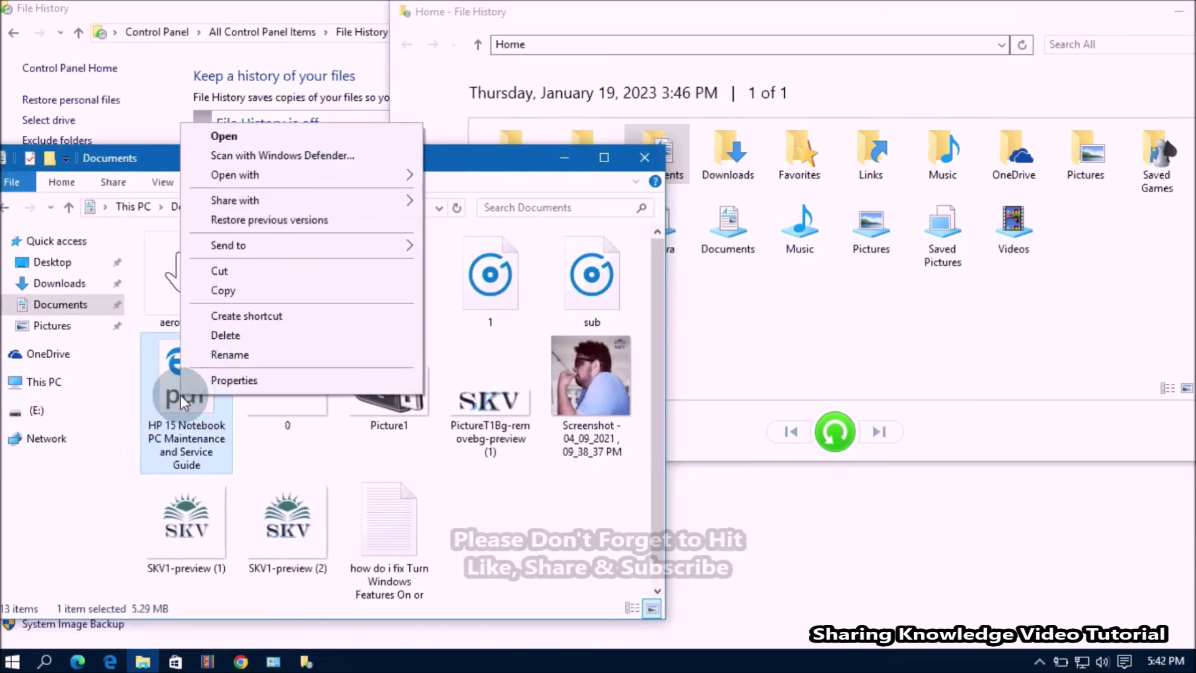
Delete the HP 15 Notebook PC PDF, then restore that single file from the backup's Documents folder
{"action": "left_click", "coordinate": [228, 334]}
{"action": "left_click", "coordinate": [598, 213]}
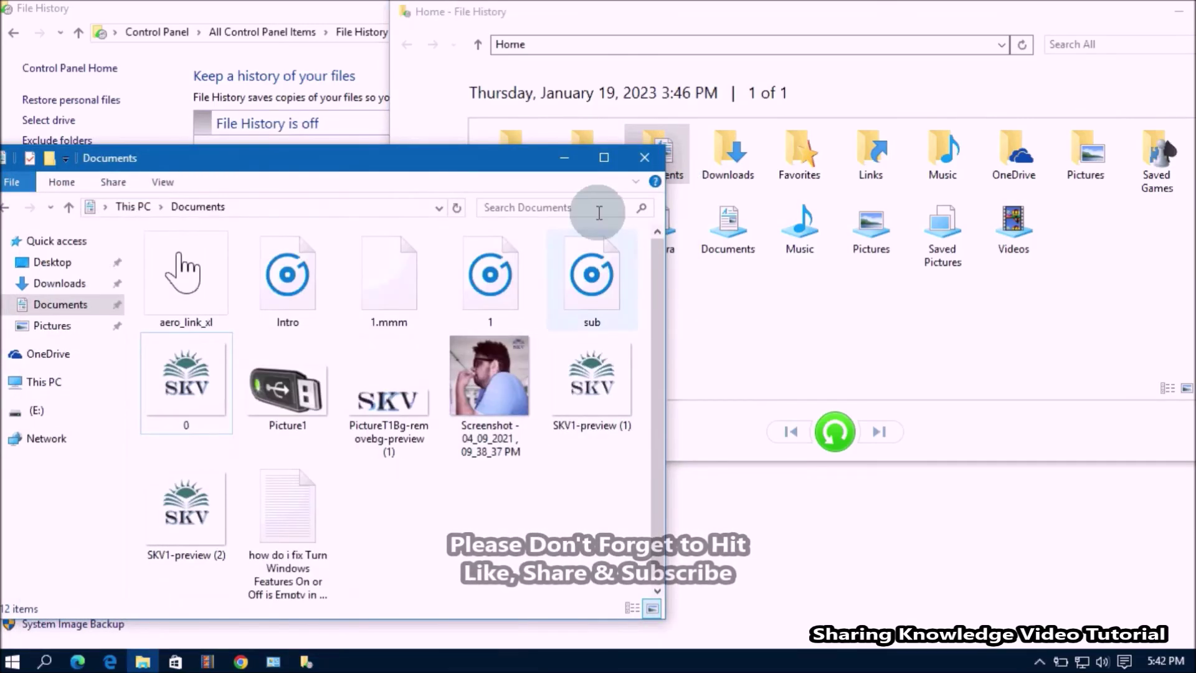
{"action": "left_click", "coordinate": [657, 23]}
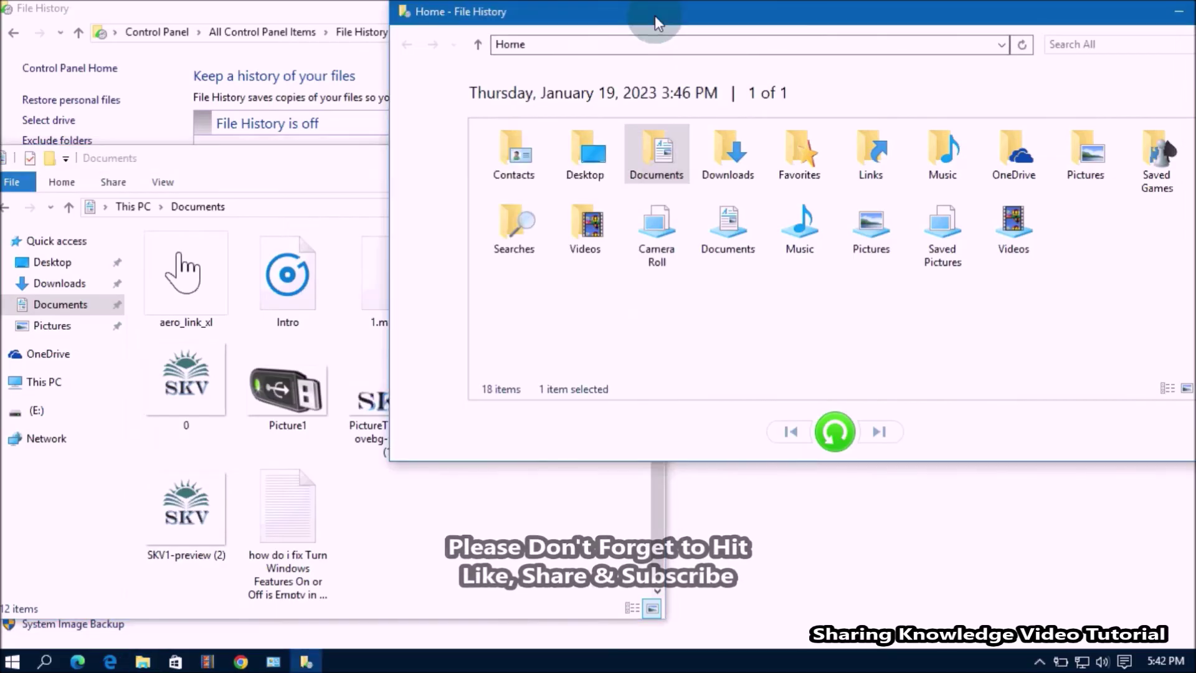
{"action": "double_click", "coordinate": [675, 176]}
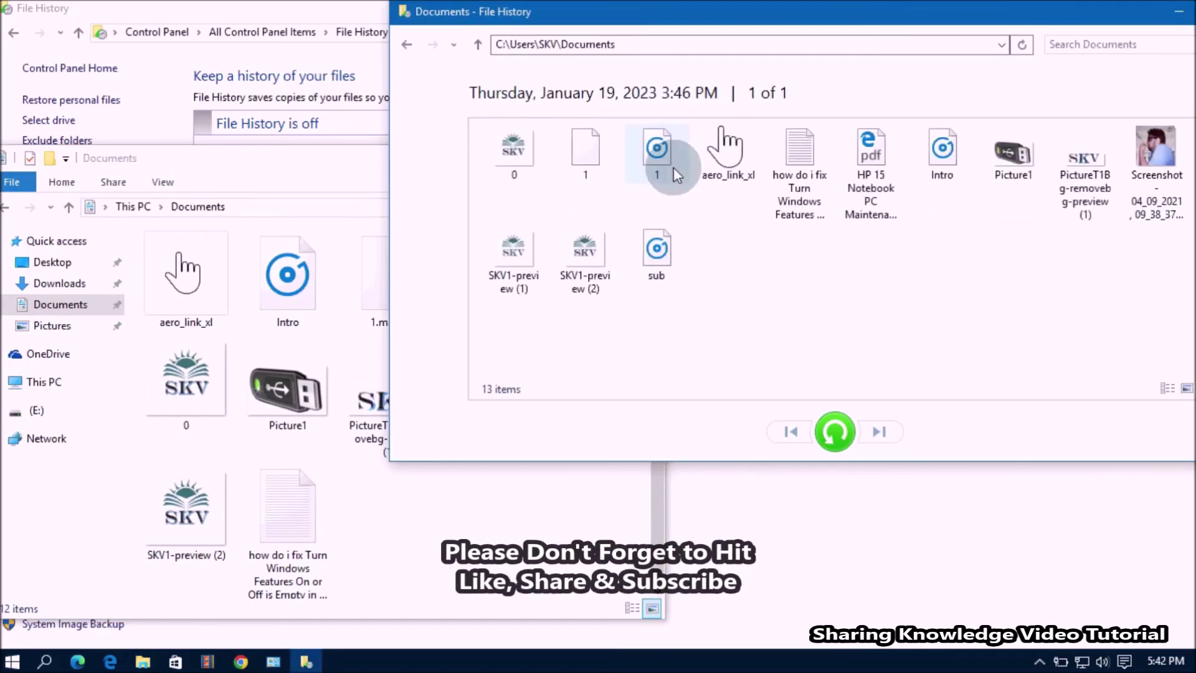
{"action": "left_click", "coordinate": [875, 155]}
{"action": "left_click", "coordinate": [834, 431]}
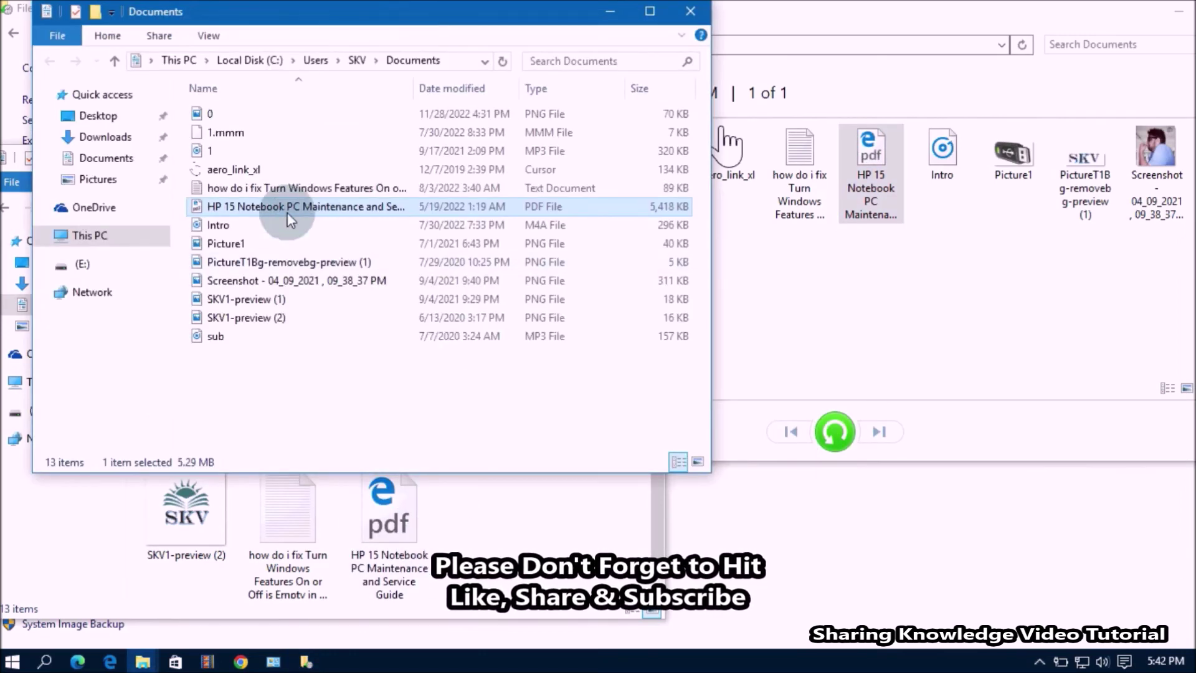
Close the extra Documents windows and return the restore browser to the Home view
{"action": "left_click", "coordinate": [687, 13]}
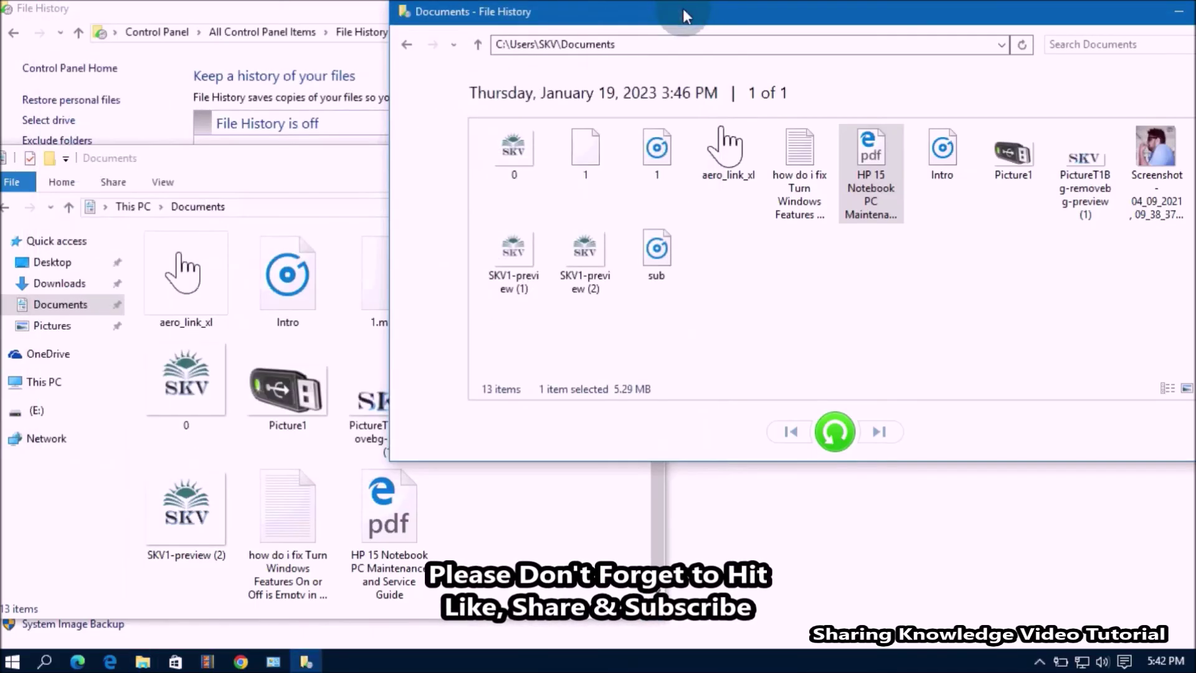
{"action": "left_click", "coordinate": [346, 160]}
{"action": "left_click", "coordinate": [635, 157]}
{"action": "left_click", "coordinate": [408, 44]}
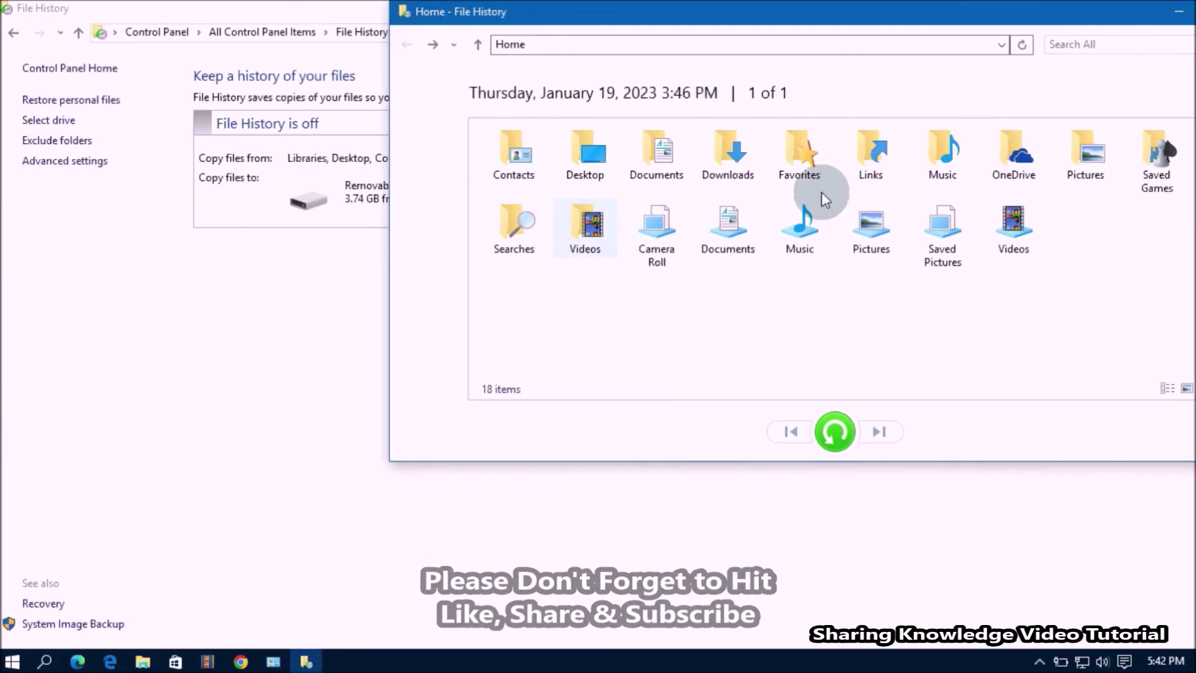